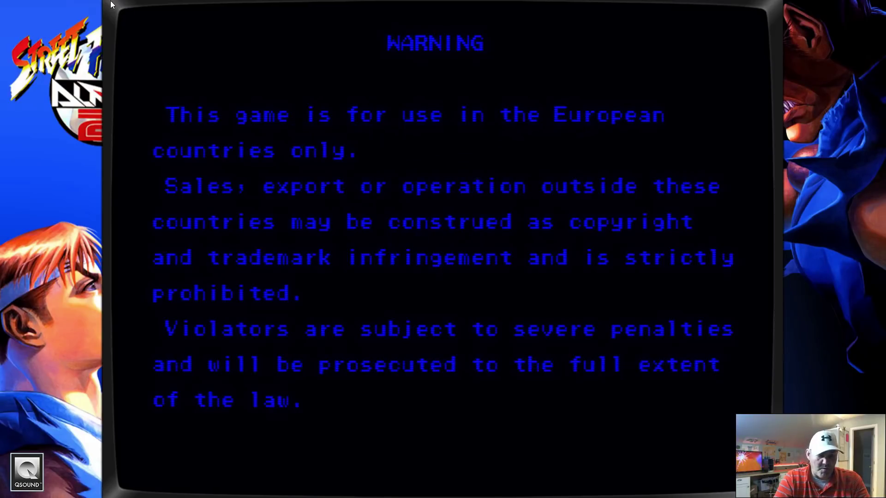
# Step: Open the general input settings for the Player 1 controls
pyautogui.press('Tab')
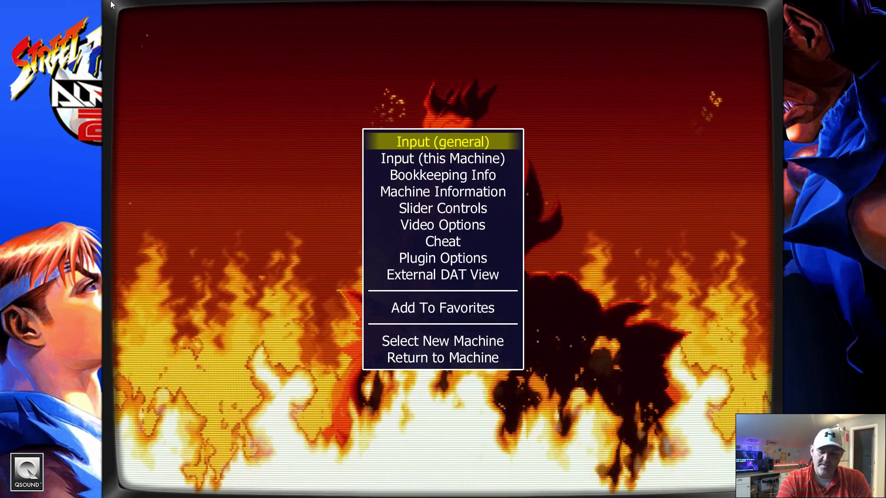
pyautogui.press('Return')
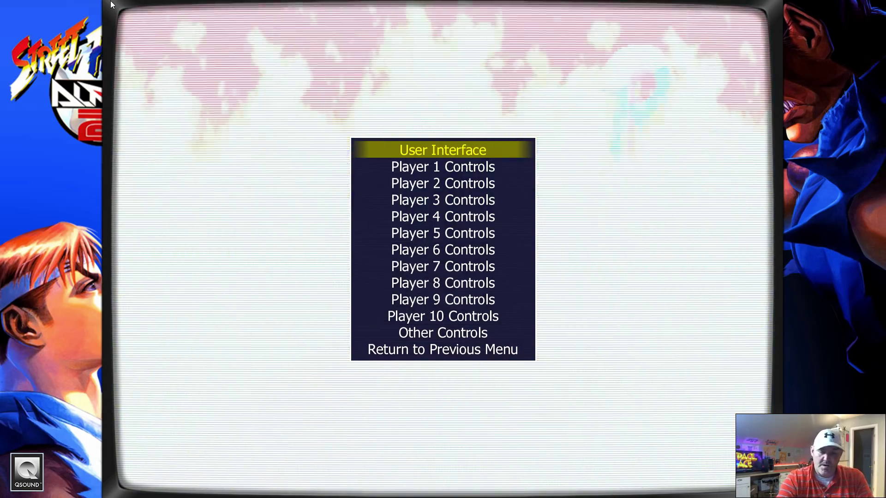
pyautogui.press('Down')
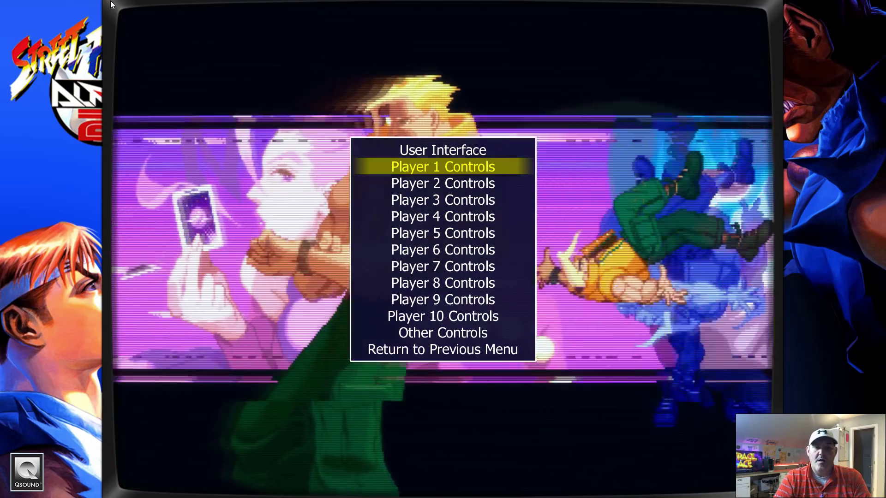
pyautogui.press('Up')
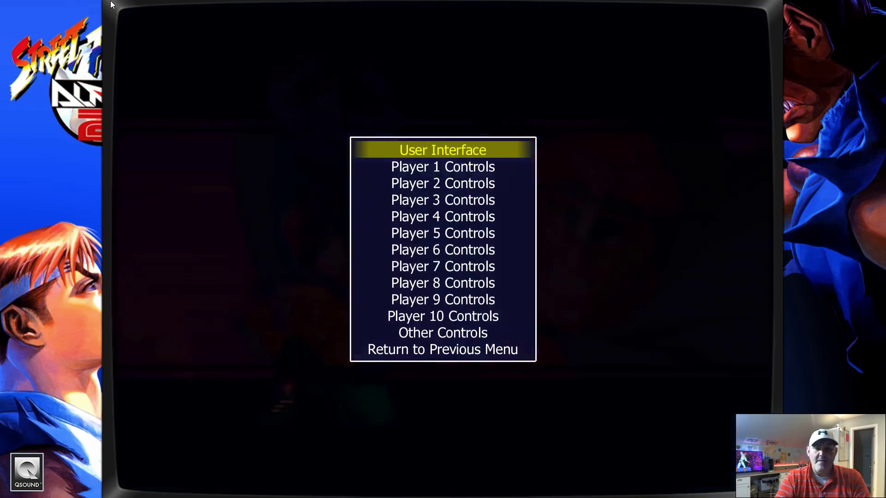
pyautogui.press('Down')
pyautogui.press('Down')
pyautogui.press('Down')
pyautogui.press('Down')
pyautogui.press('Down')
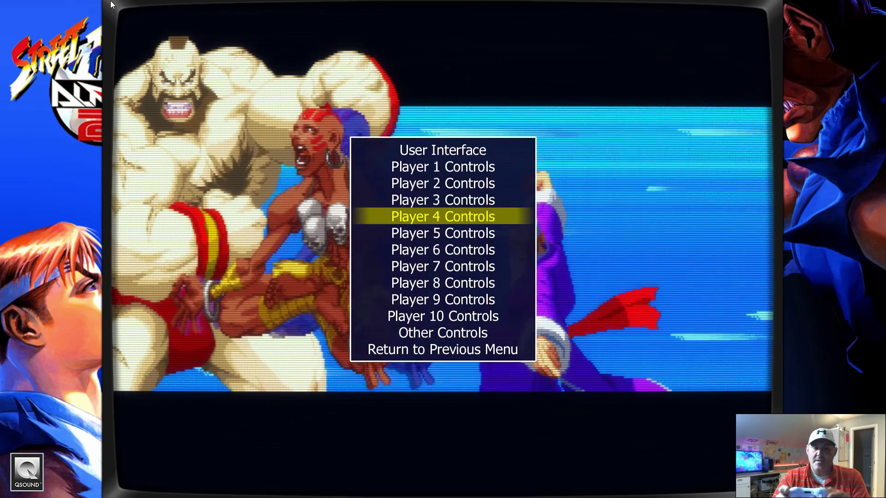
pyautogui.press('Up')
pyautogui.press('Up')
pyautogui.press('Up')
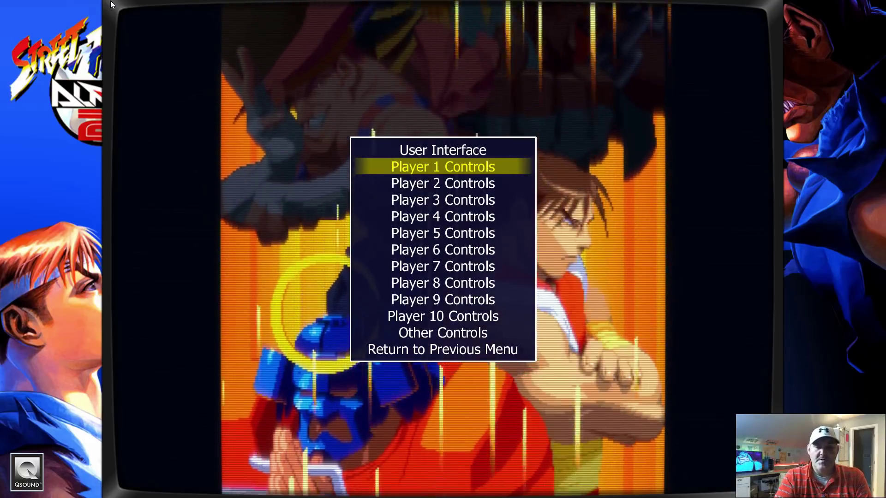
pyautogui.press('Return')
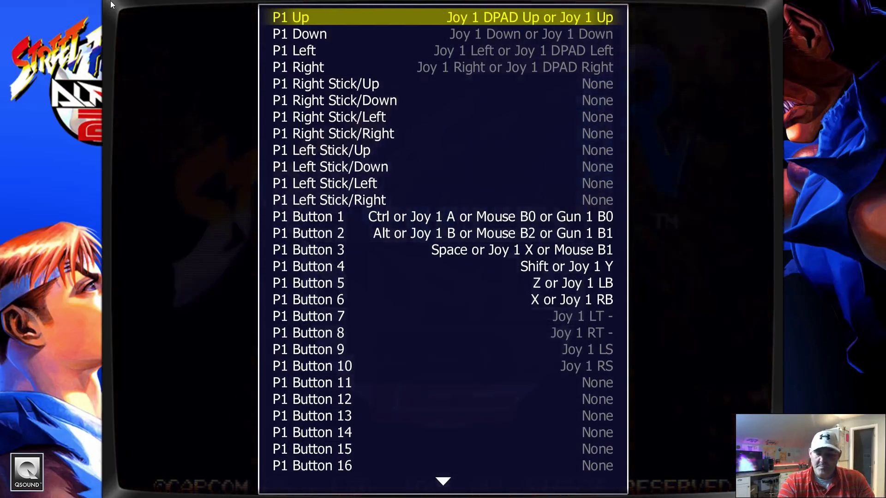
# Step: Map P1 Up and P1 Down each to the matching Joy 1 stick direction, Joy 1 DPAD direction and keyboard arrow
pyautogui.press('Return')
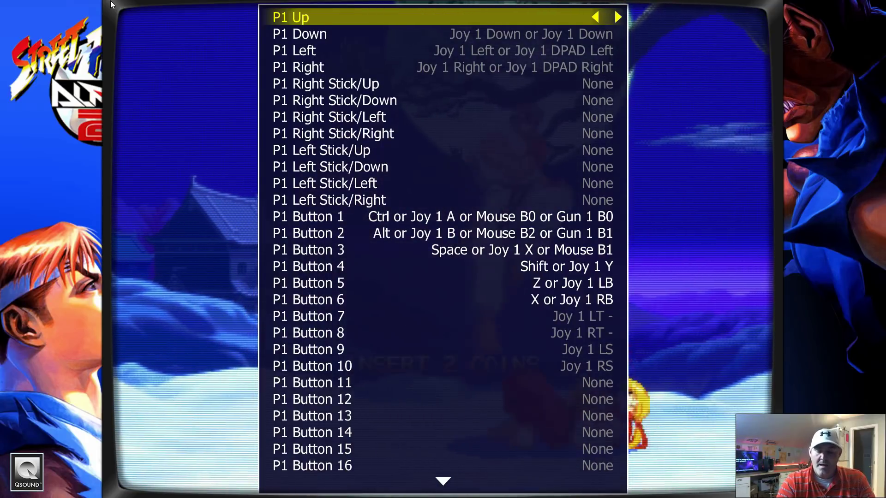
pyautogui.press('Up')
pyautogui.press('Down')
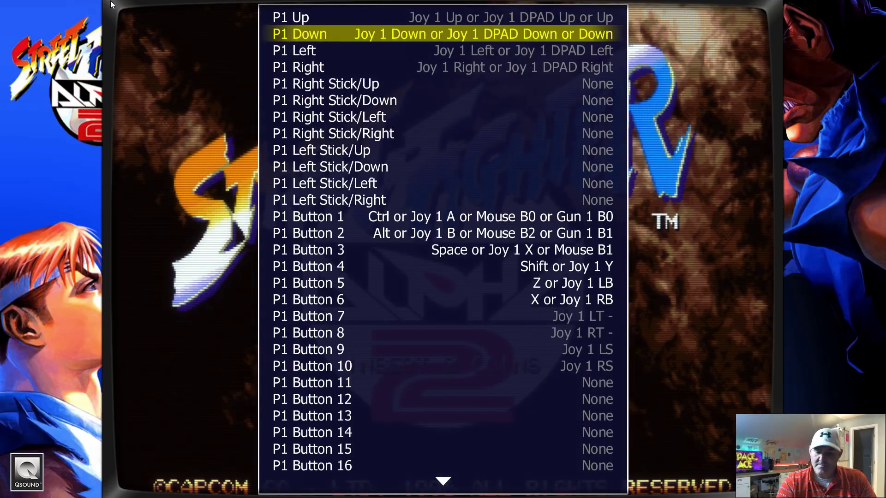
# Step: Map P1 Left and P1 Right each to the matching Joy 1 stick direction, Joy 1 DPAD direction and keyboard arrow
pyautogui.press('Down')
pyautogui.press('Return')
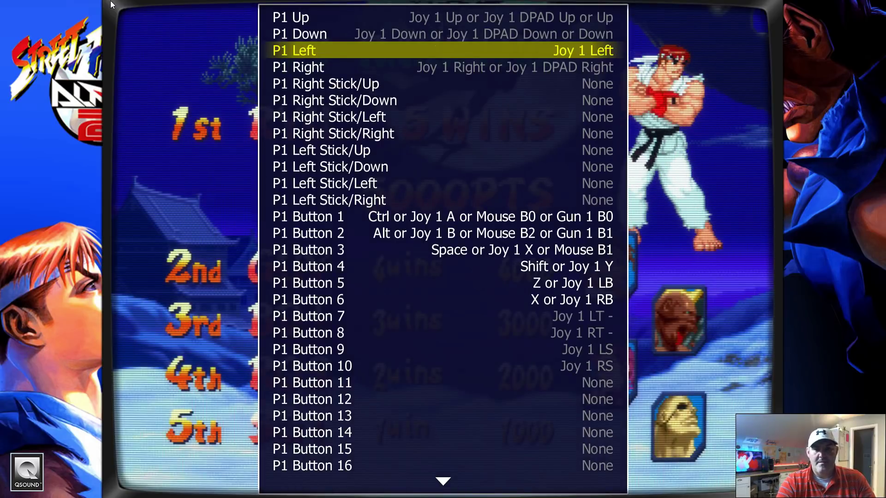
pyautogui.press('Return')
pyautogui.press('Return')
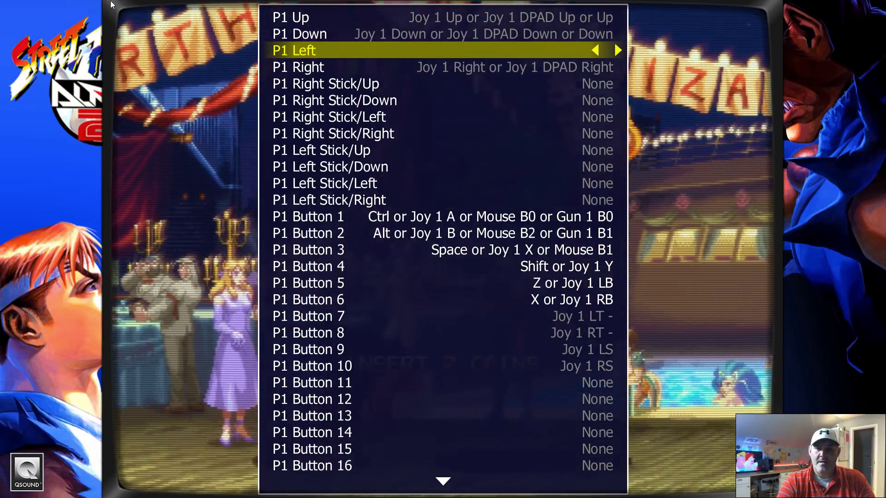
pyautogui.press('Left')
pyautogui.press('Down')
pyautogui.press('Return')
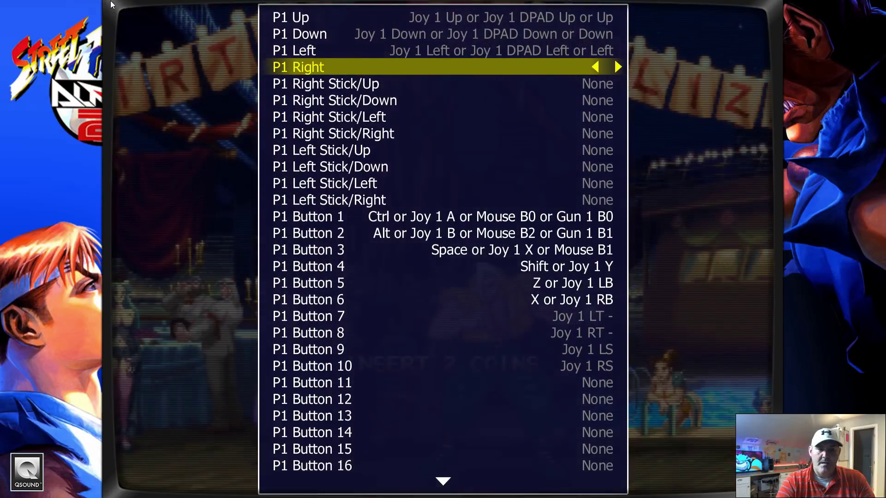
pyautogui.press('Return')
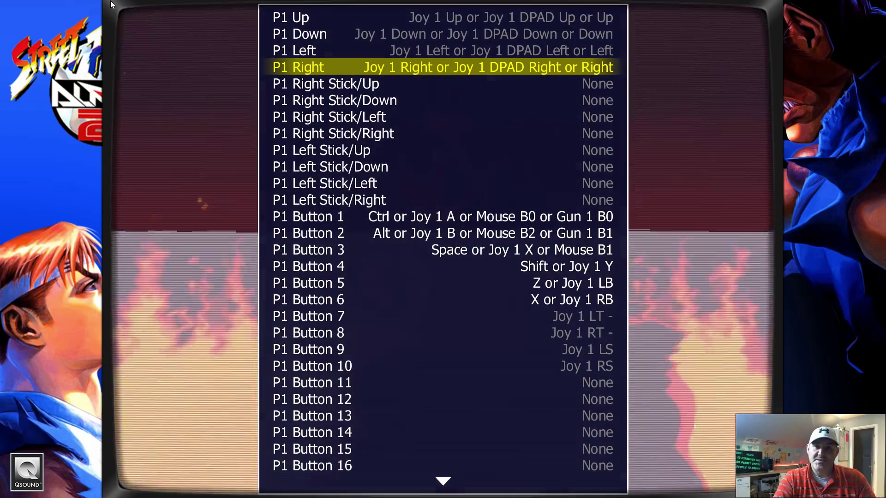
# Step: Assign P1 Right Stick Up, Down, Left and Right to I, K, J and L, with Joy 1 B, X, A and Y as alternatives
pyautogui.press('Down')
pyautogui.press('Return')
pyautogui.press('i')
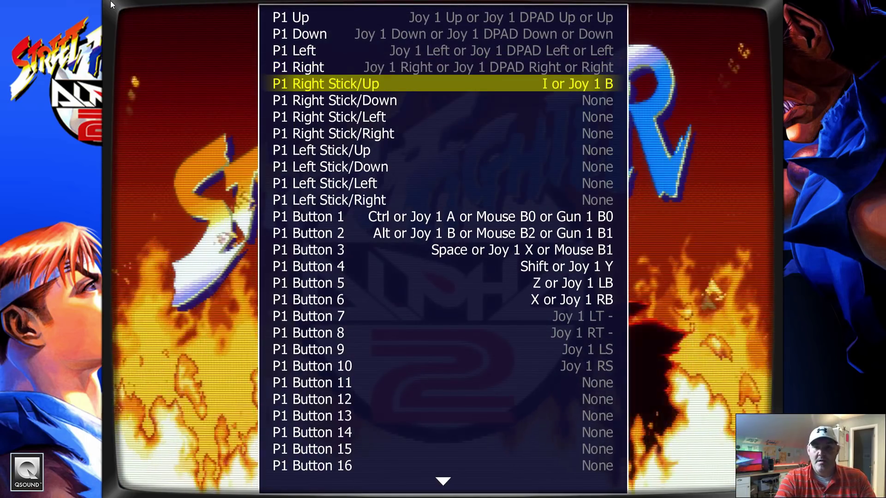
pyautogui.press('Down')
pyautogui.press('Return')
pyautogui.press('k')
pyautogui.press('Down')
pyautogui.press('Return')
pyautogui.press('j')
pyautogui.press('Down')
pyautogui.press('Return')
pyautogui.press('l')
# Step: Assign P1 Left Stick Up, Down, Left and Right to E, D, S and F, with the matching Joy 1 directions as alternatives
pyautogui.press('Down')
pyautogui.press('Return')
pyautogui.press('e')
pyautogui.press('Down')
pyautogui.press('Return')
pyautogui.press('d')
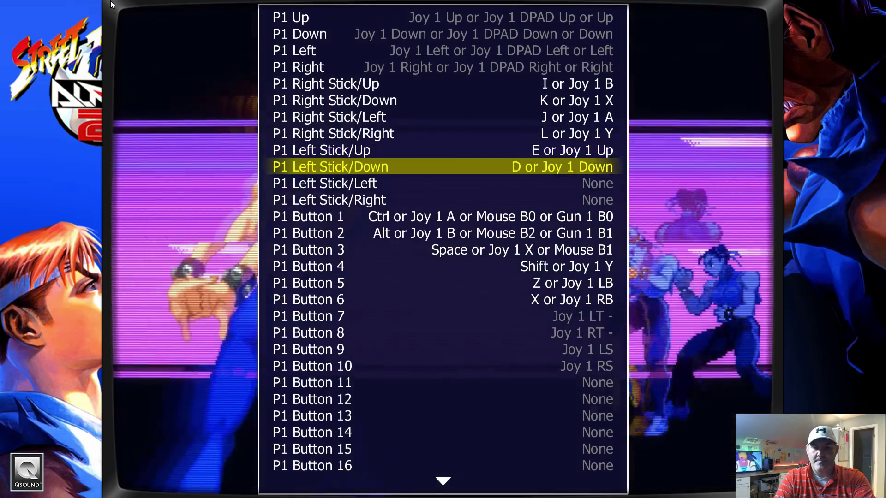
pyautogui.press('Down')
pyautogui.press('Return')
pyautogui.press('s')
pyautogui.press('Down')
pyautogui.press('Return')
pyautogui.press('f')
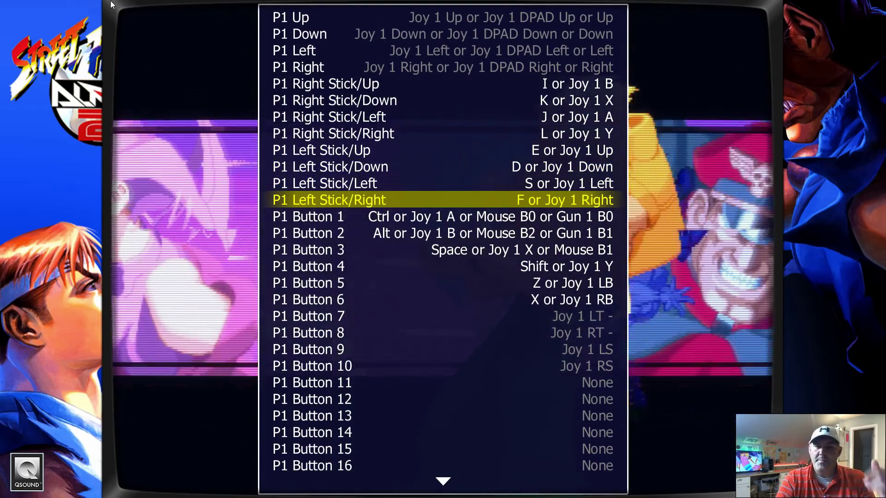
# Step: Clear the P1 Right Stick Up, Down, Left and Right assignments to None
pyautogui.press('Up')
pyautogui.press('Up')
pyautogui.press('Up')
pyautogui.press('Up')
pyautogui.press('Up')
pyautogui.press('Up')
pyautogui.press('Up')
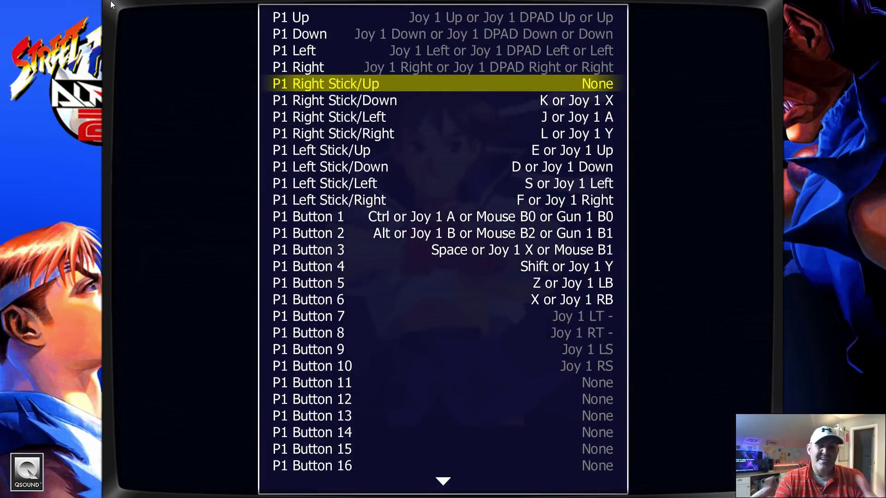
pyautogui.press('Delete')
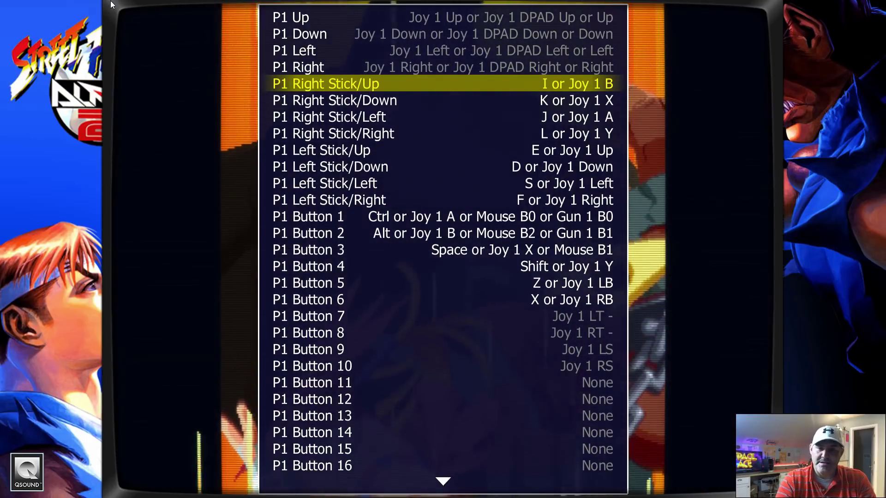
pyautogui.press('Delete')
pyautogui.press('Down')
pyautogui.press('Delete')
pyautogui.press('Down')
pyautogui.press('Delete')
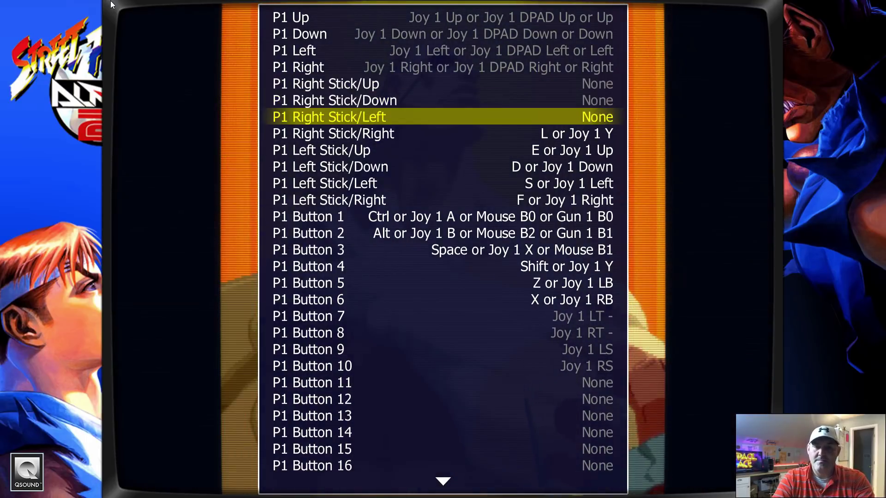
pyautogui.press('Down')
pyautogui.press('Delete')
# Step: Clear the P1 Left Stick Up, Down, Left and Right assignments to None
pyautogui.press('Down')
pyautogui.press('Delete')
pyautogui.press('Down')
pyautogui.press('Delete')
pyautogui.press('Down')
pyautogui.press('Delete')
pyautogui.press('Down')
pyautogui.press('Delete')
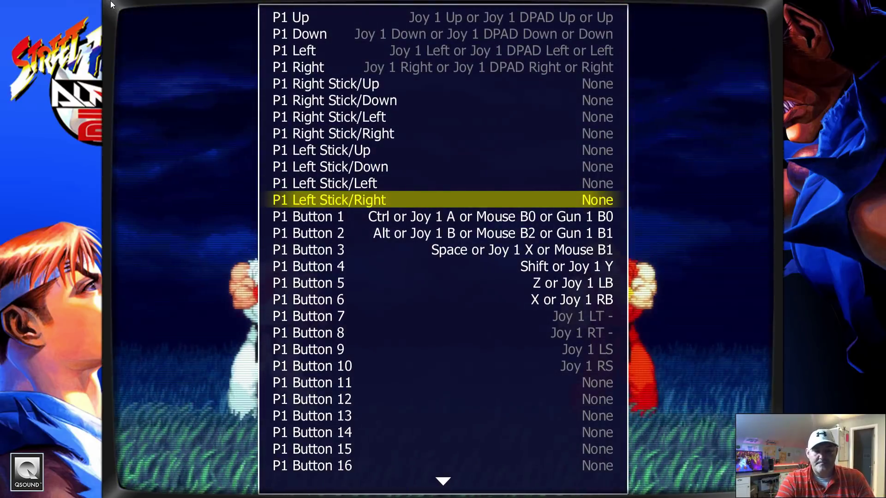
# Step: Map P1 Button 7 to Joy 1 LT - or the C key
pyautogui.press('Down')
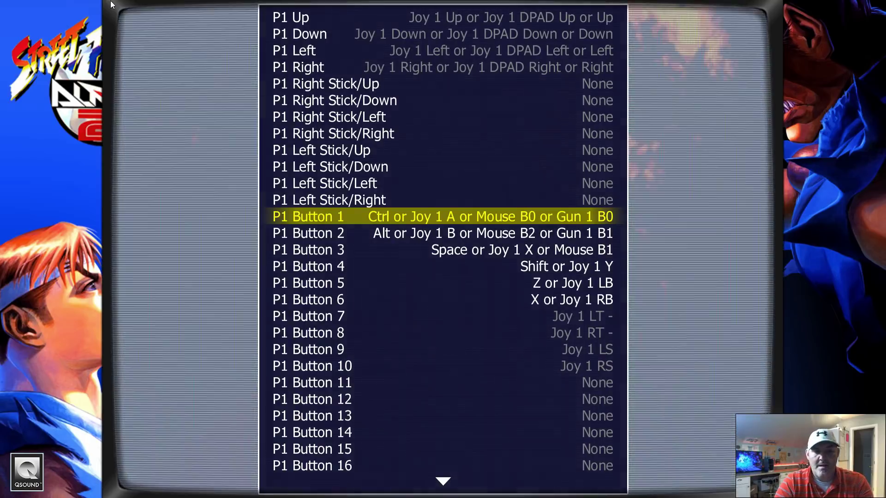
pyautogui.press('Down')
pyautogui.press('Down')
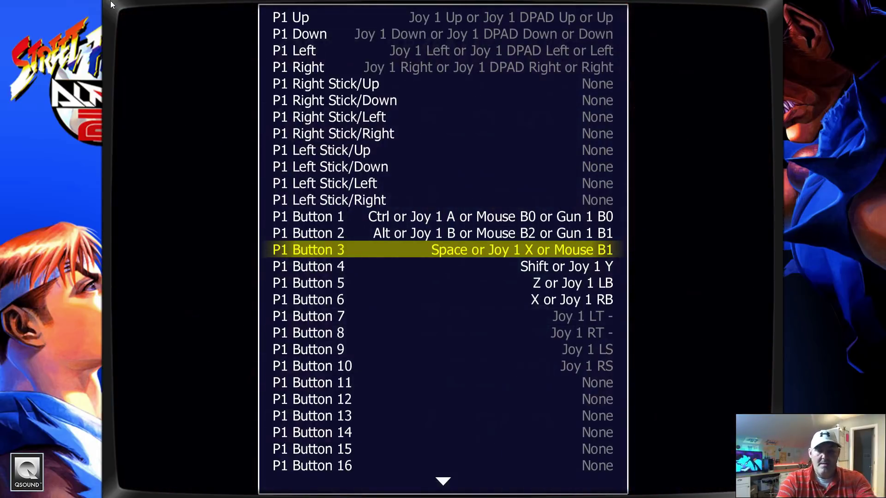
pyautogui.press('Down')
pyautogui.press('Down')
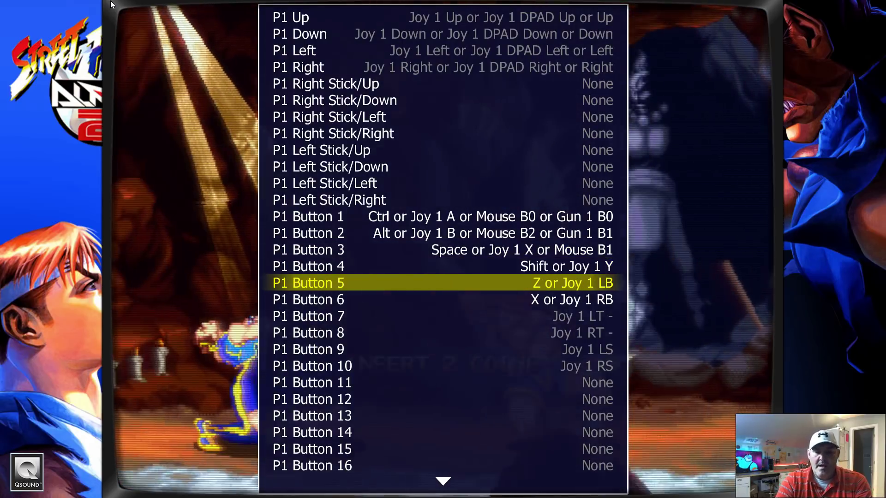
pyautogui.press('Down')
pyautogui.press('Down')
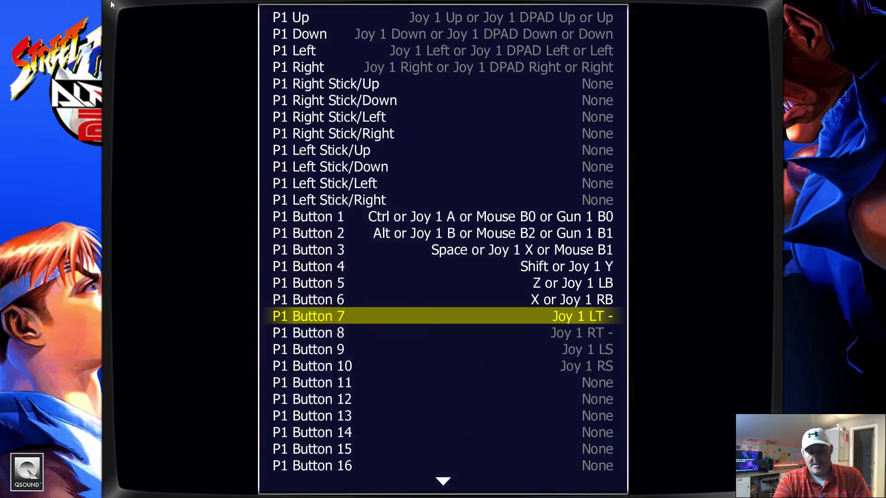
pyautogui.press('Delete')
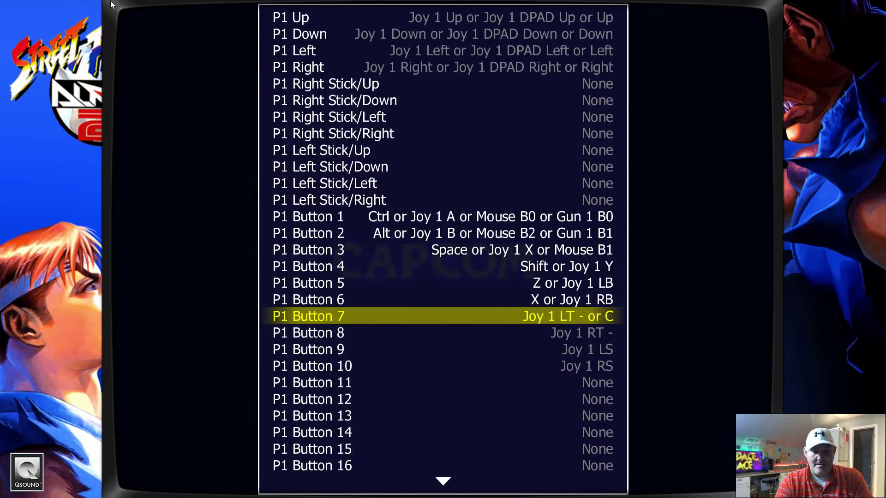
# Step: Map P1 Button 8 to Joy 1 RT - or the V key
pyautogui.press('Down')
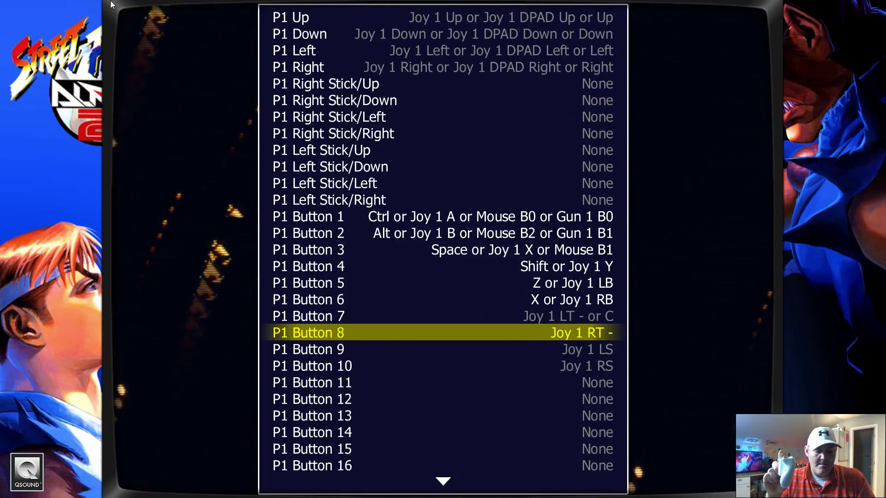
pyautogui.press('Return')
pyautogui.press('v')
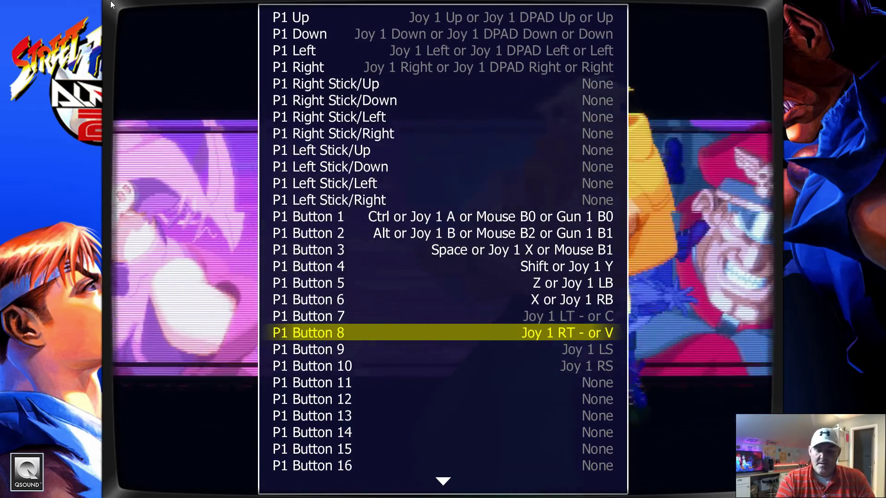
# Step: Map P1 Start to the 1 key or Joy 1 Start
pyautogui.press('Down')
pyautogui.press('Down')
pyautogui.press('Down')
pyautogui.press('Down')
pyautogui.press('Down')
pyautogui.press('Down')
pyautogui.press('Down')
pyautogui.press('Down')
pyautogui.press('Down')
pyautogui.press('Down')
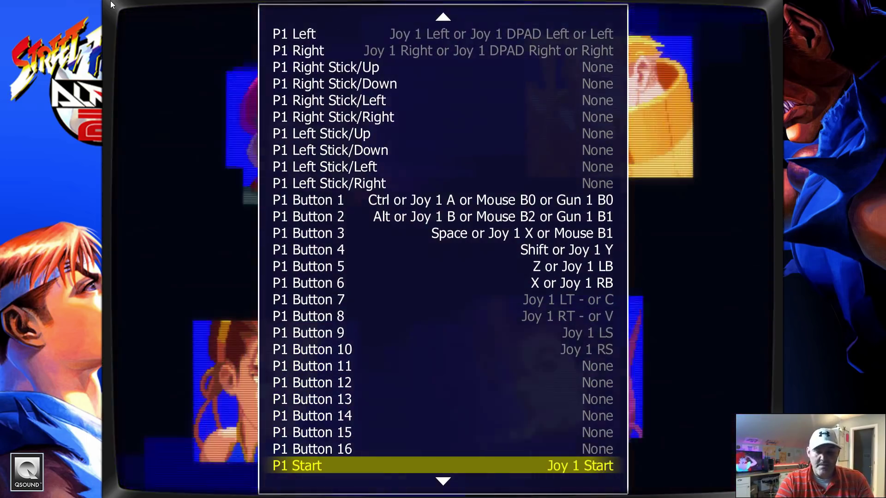
pyautogui.press('Up')
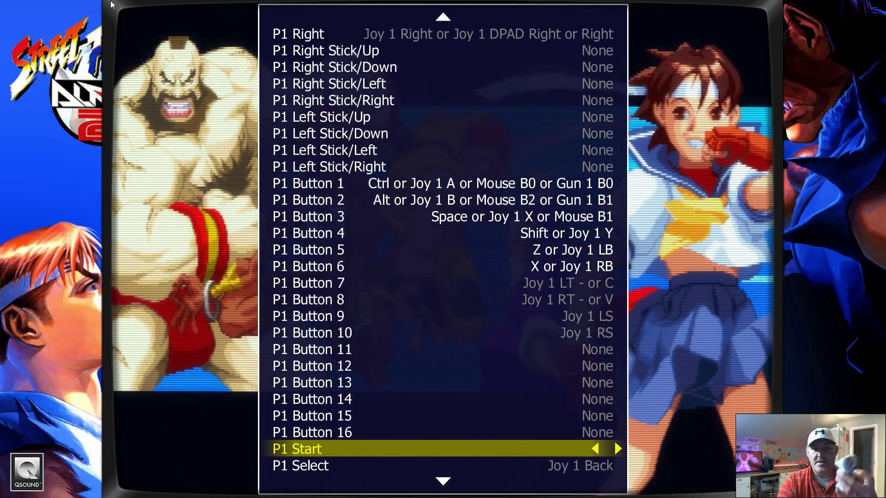
pyautogui.press('1')
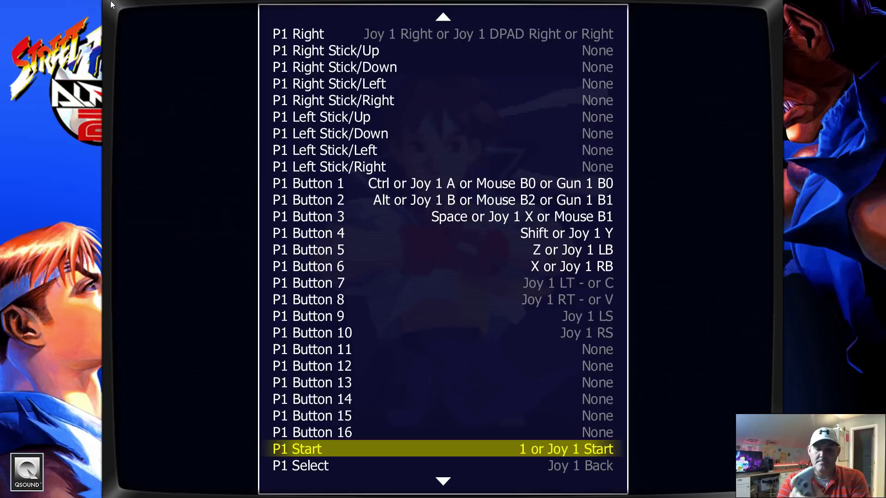
# Step: Map P1 Select to Joy 1 Back or the 5 key
pyautogui.press('Down')
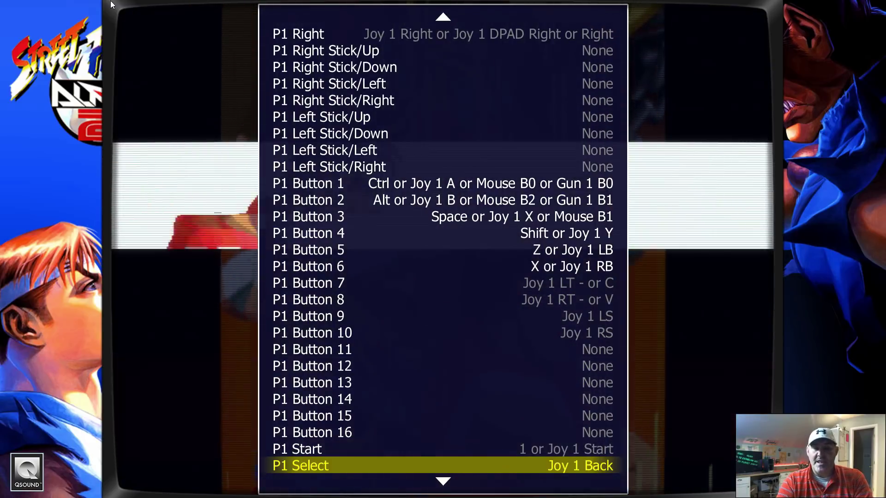
pyautogui.press('Return')
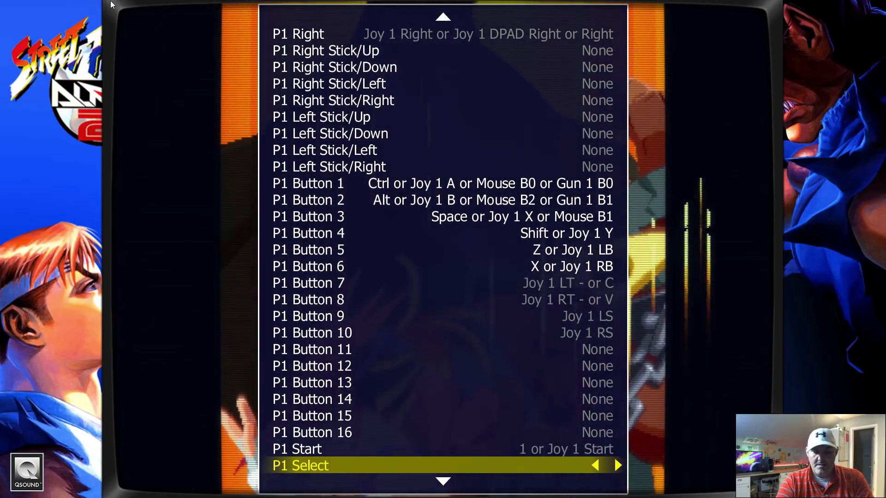
pyautogui.press('Escape')
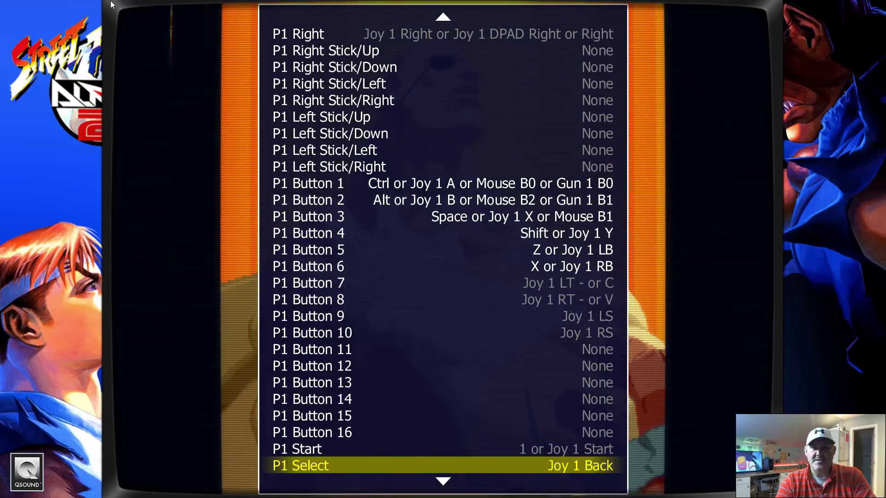
pyautogui.press('Return')
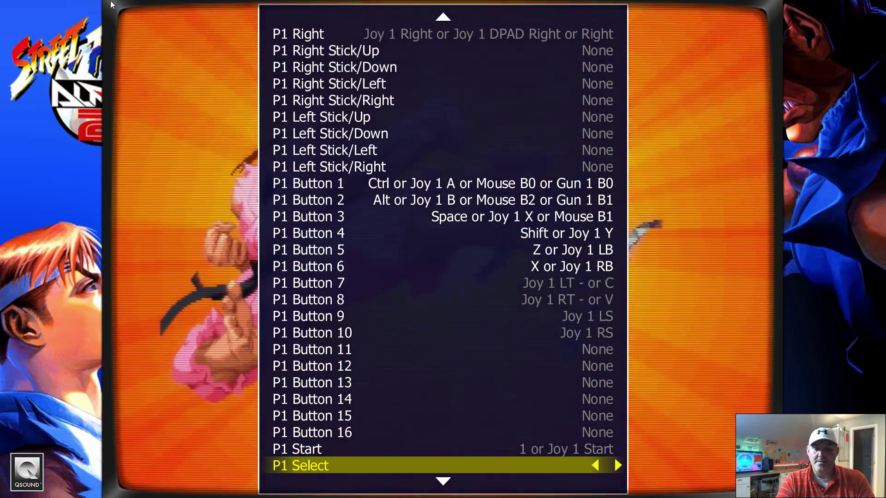
pyautogui.press('5')
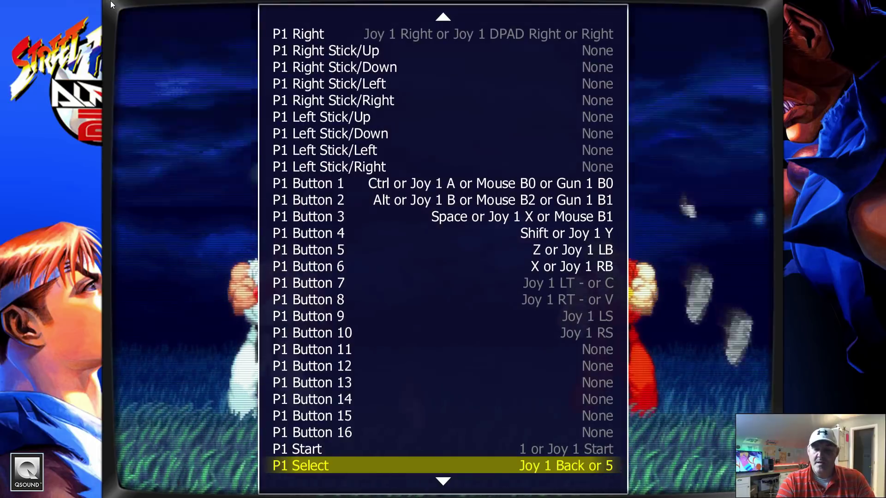
# Step: Leave the Player 1 controls list and return to the general input groups
pyautogui.press('Up')
pyautogui.press('Up')
pyautogui.press('Up')
pyautogui.press('Up')
pyautogui.press('Up')
pyautogui.press('Up')
pyautogui.press('Up')
pyautogui.press('Up')
pyautogui.press('Up')
pyautogui.press('Up')
pyautogui.press('Up')
pyautogui.press('Up')
pyautogui.press('Up')
pyautogui.press('Up')
pyautogui.press('Up')
pyautogui.press('Up')
pyautogui.press('Up')
pyautogui.press('Up')
pyautogui.press('Up')
pyautogui.press('Up')
pyautogui.press('Up')
pyautogui.press('Up')
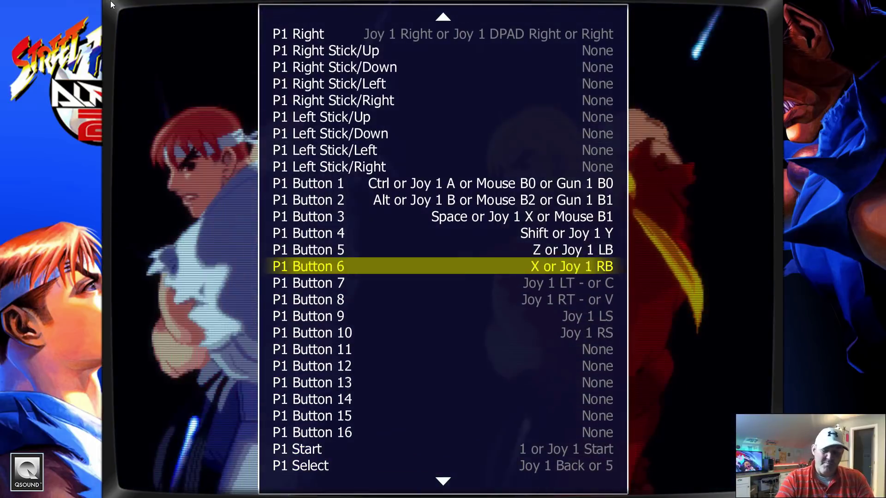
pyautogui.press('Up')
pyautogui.press('Up')
pyautogui.press('Up')
pyautogui.press('Up')
pyautogui.press('Up')
pyautogui.press('Up')
pyautogui.press('Up')
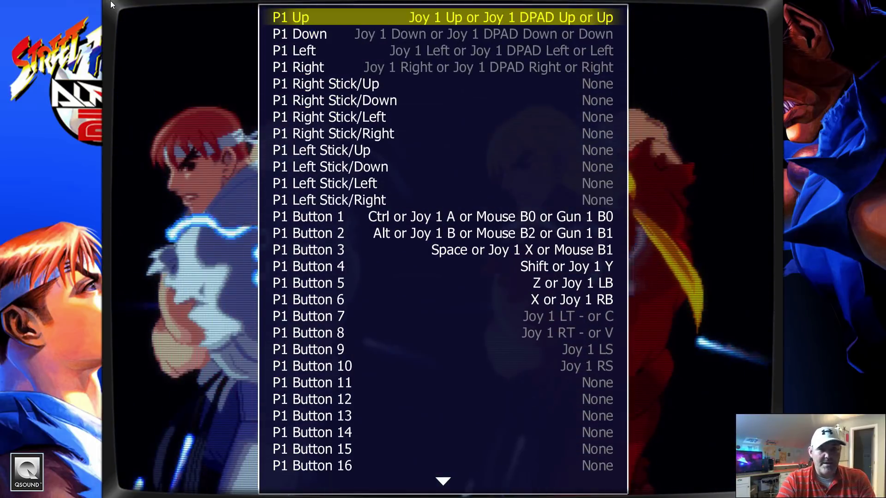
pyautogui.press('Up')
pyautogui.press('Return')
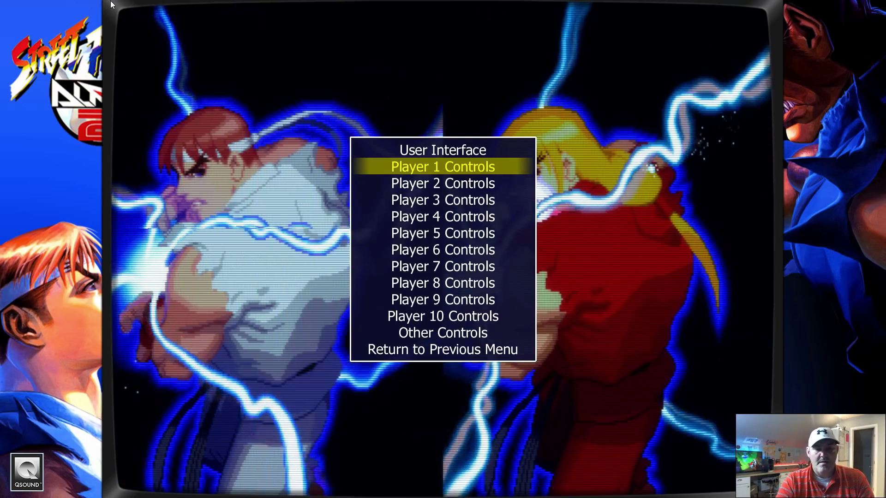
# Step: Open the Other Controls group of the general input settings
pyautogui.press('Up')
pyautogui.press('Up')
pyautogui.press('Up')
pyautogui.press('Return')
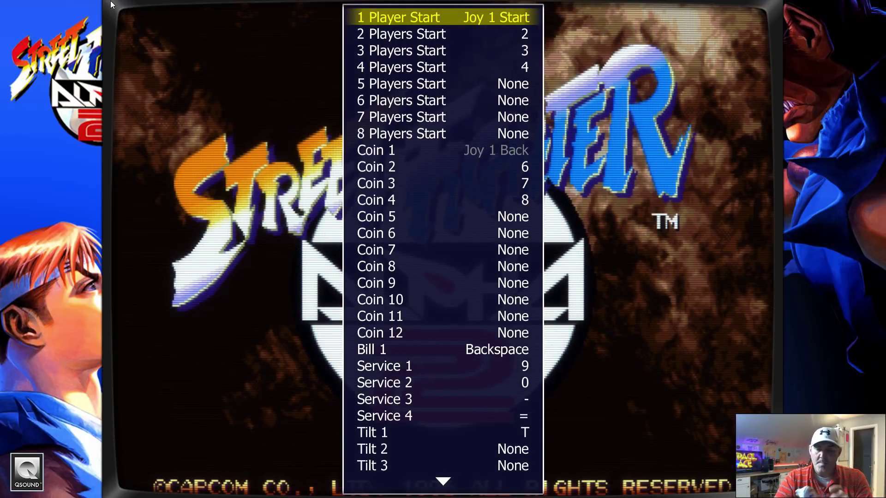
# Step: Map 1 Player Start to Joy 1 Start or the 1 key, and 2 Players Start to the 2 key or Joy 2 Start
pyautogui.press('Return')
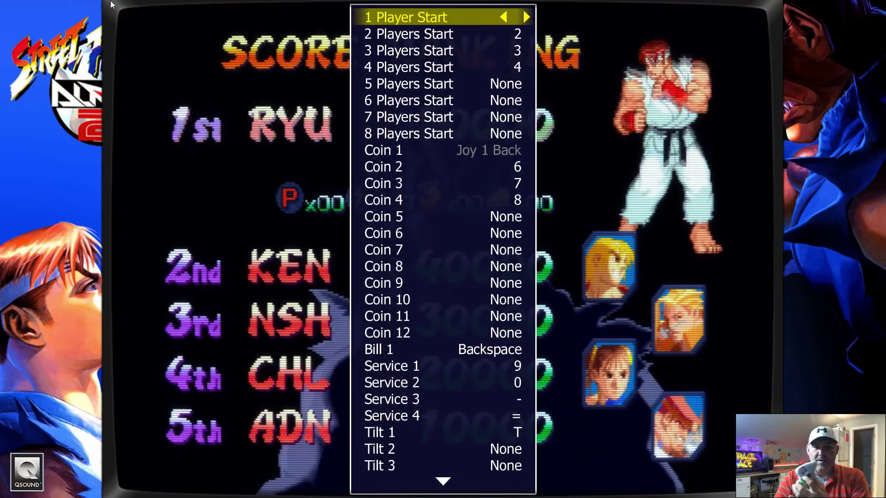
pyautogui.press('Return')
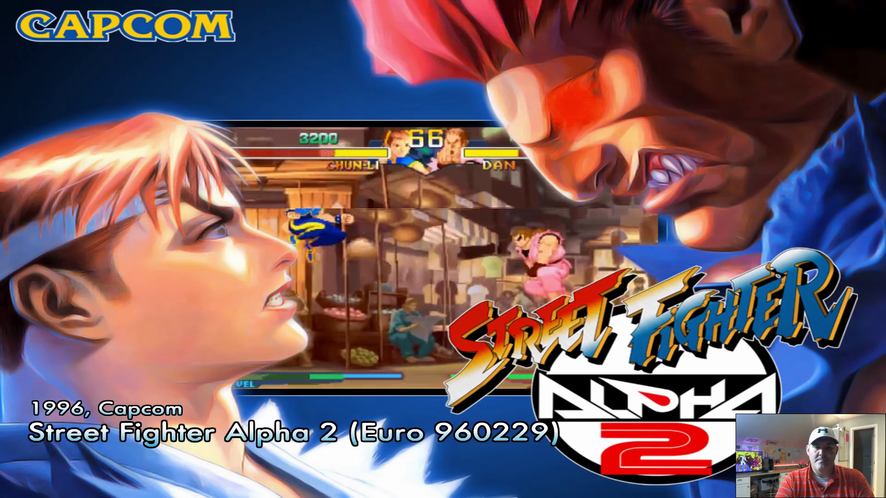
pyautogui.hotkey('alt', 'Tab')
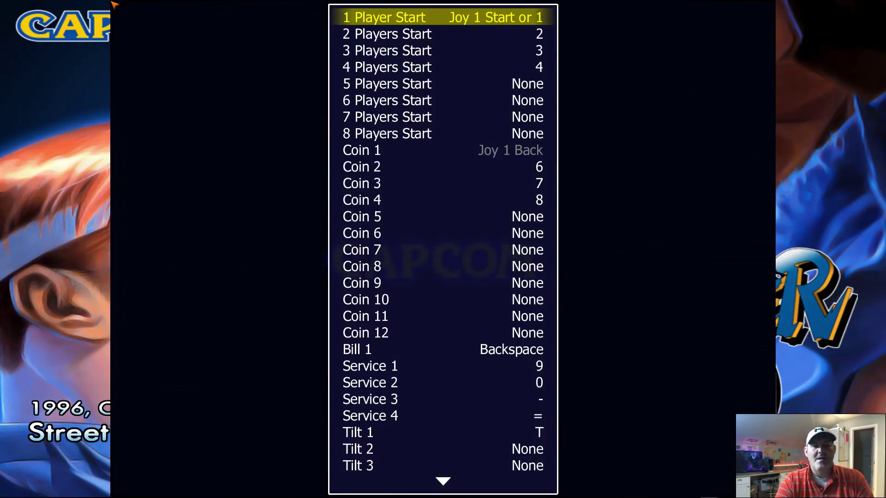
pyautogui.press('Down')
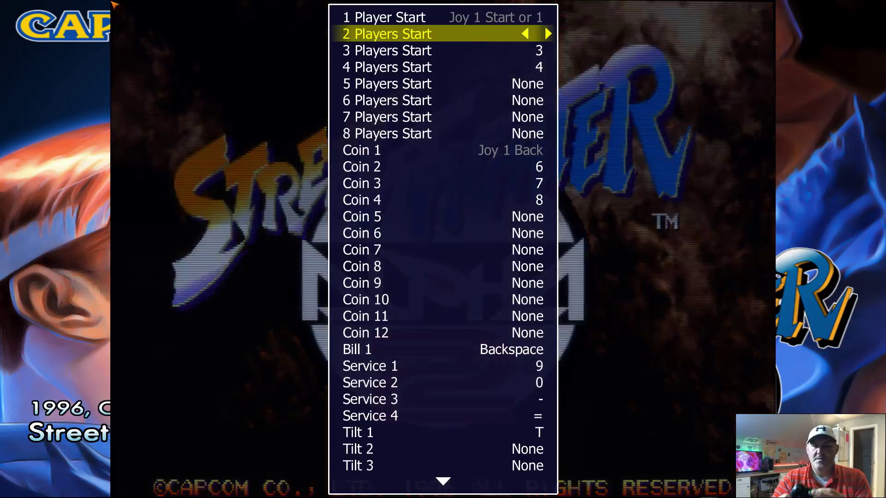
pyautogui.press('2')
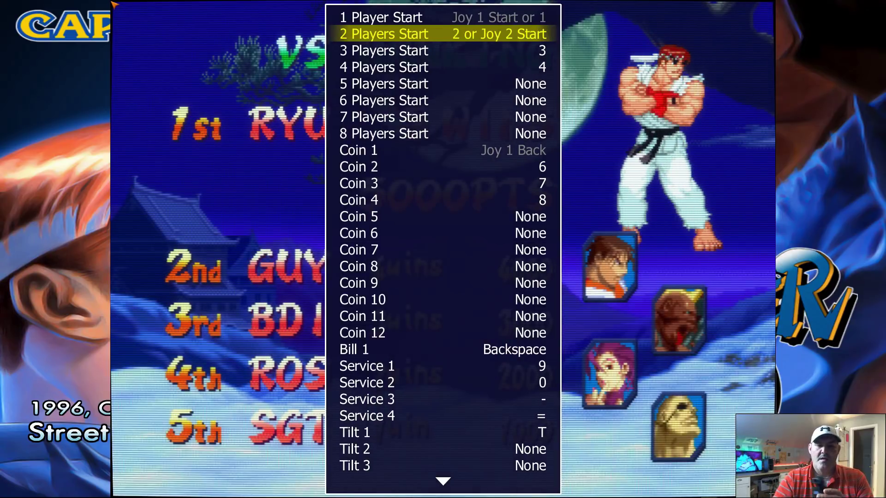
# Step: Map Coin 1 to Joy 1 Back or the 5 key
pyautogui.press('Down')
pyautogui.press('Down')
pyautogui.press('Down')
pyautogui.press('Down')
pyautogui.press('Down')
pyautogui.press('Down')
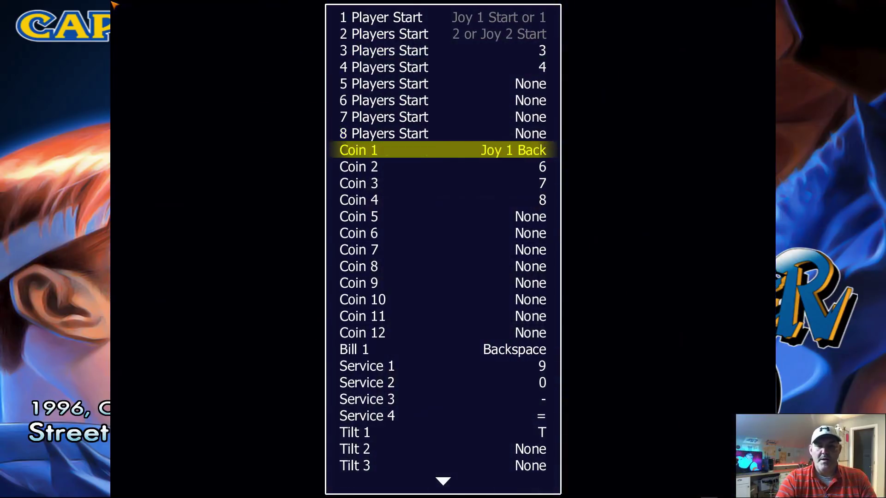
pyautogui.press('Return')
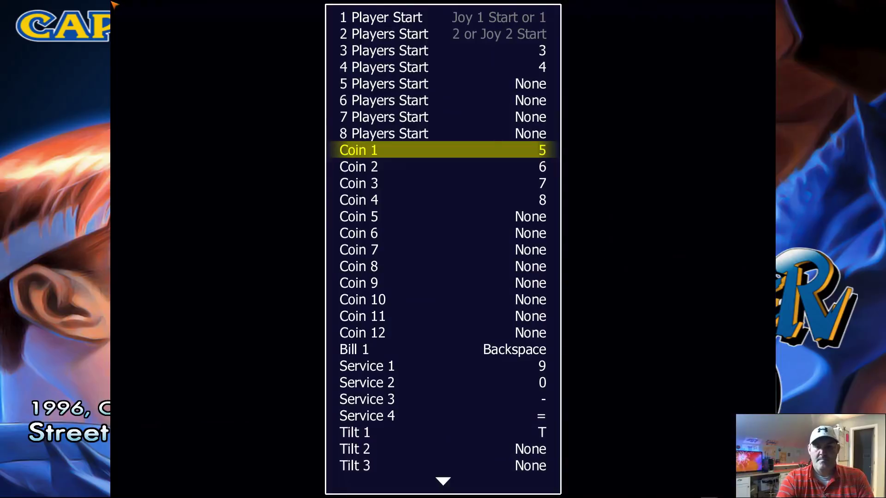
pyautogui.press('Return')
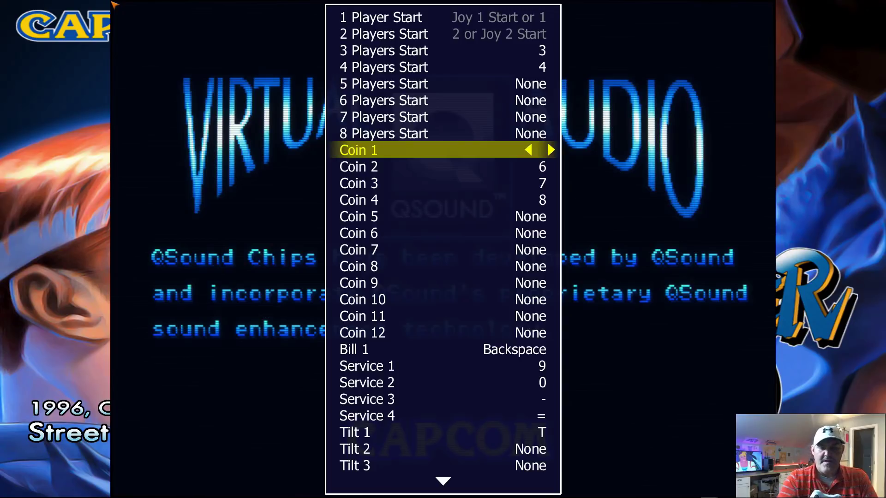
pyautogui.press('5')
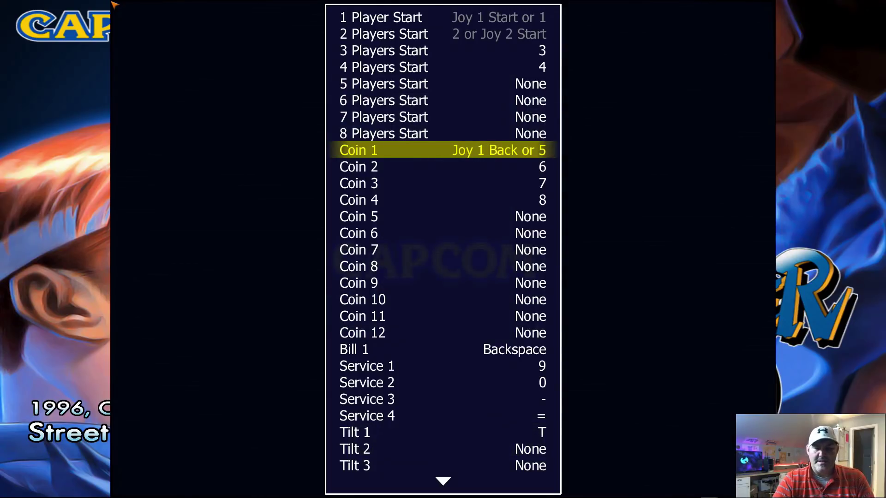
# Step: Map Coin 2 to Joy 2 Back or the 6 key and exit Street Fighter Alpha 2 to the game wheel
pyautogui.press('Down')
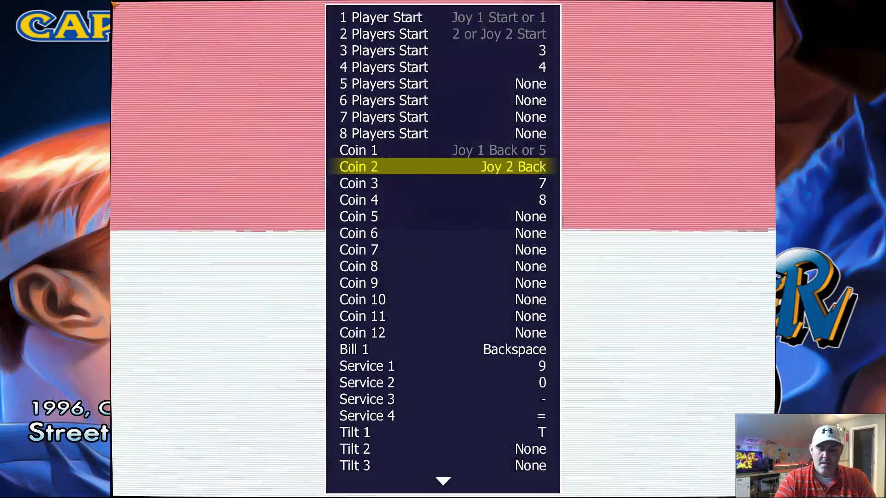
pyautogui.press('Return')
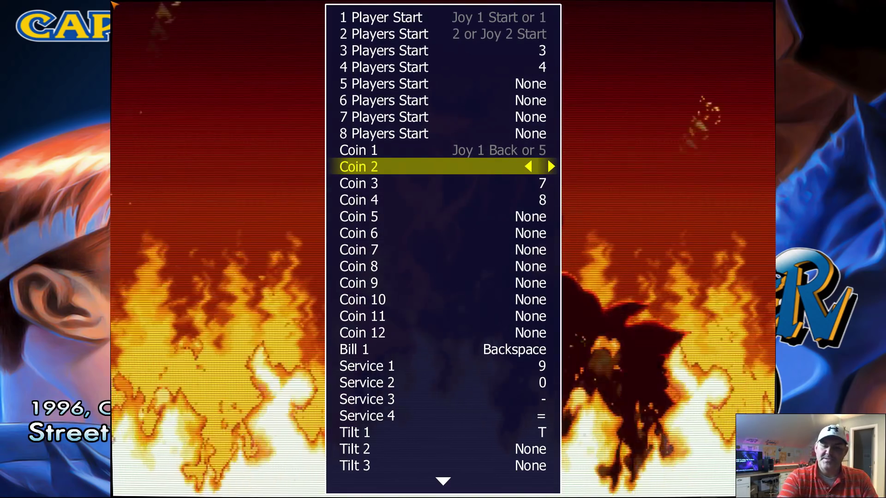
pyautogui.press('6')
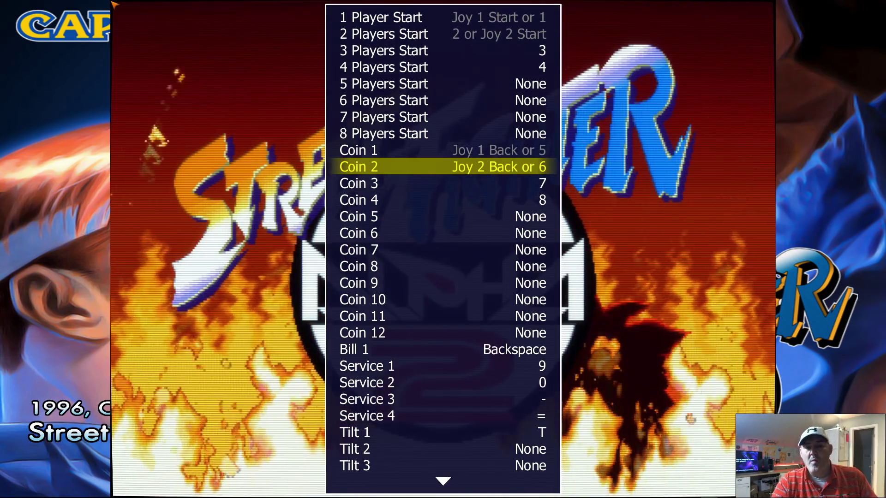
pyautogui.press('Tab')
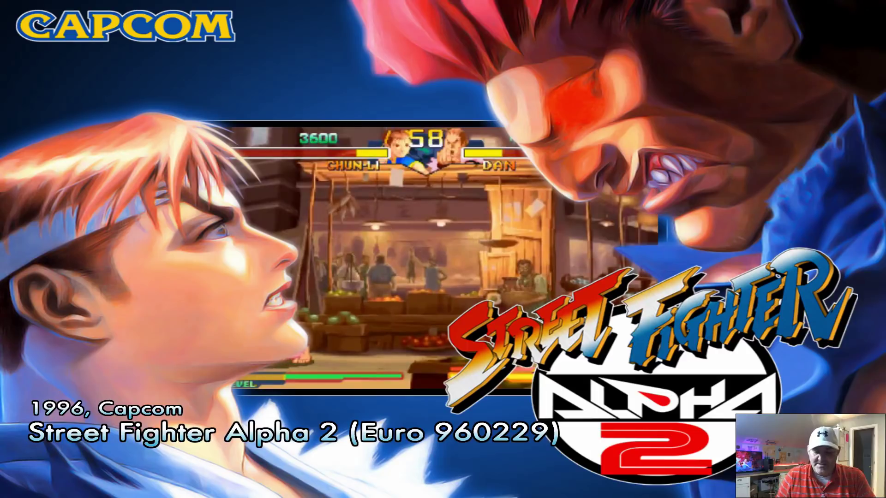
# Step: Browse the All Games wheel to Garou - Mark of the Wolves
pyautogui.press('Down')
pyautogui.press('Down')
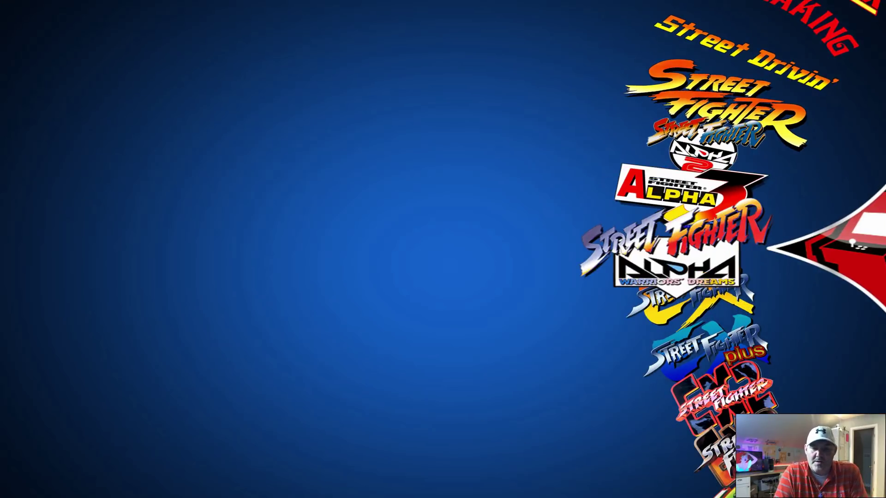
pyautogui.press('Escape')
pyautogui.press('Escape')
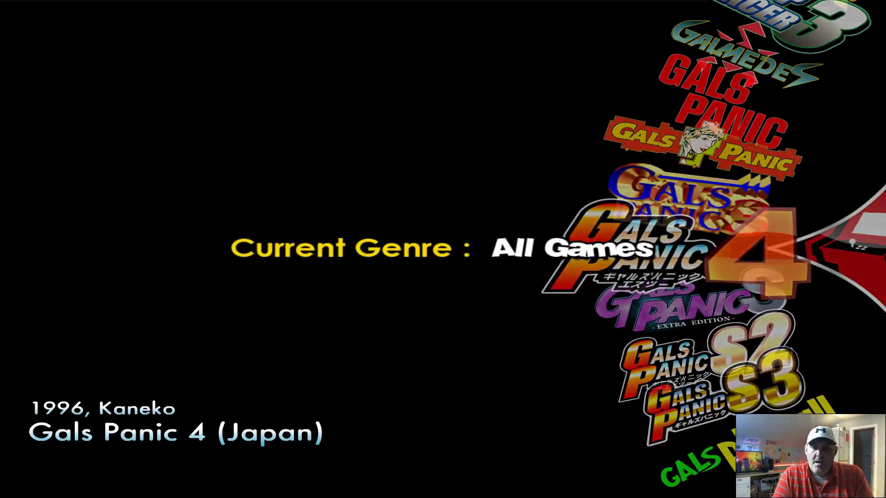
pyautogui.press('Down')
pyautogui.press('Down')
pyautogui.press('Down')
pyautogui.press('Down')
pyautogui.press('Down')
pyautogui.press('Down')
pyautogui.press('Down')
pyautogui.press('Down')
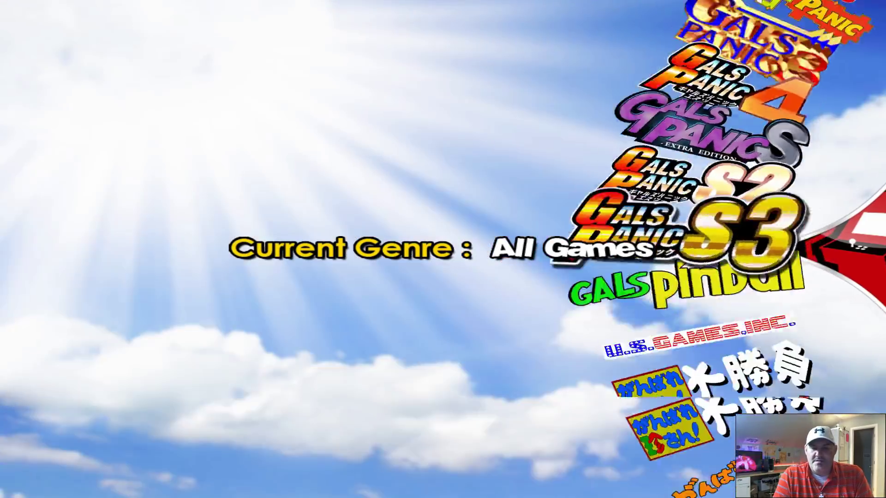
pyautogui.press('Down')
pyautogui.press('Down')
pyautogui.press('Down')
pyautogui.press('Down')
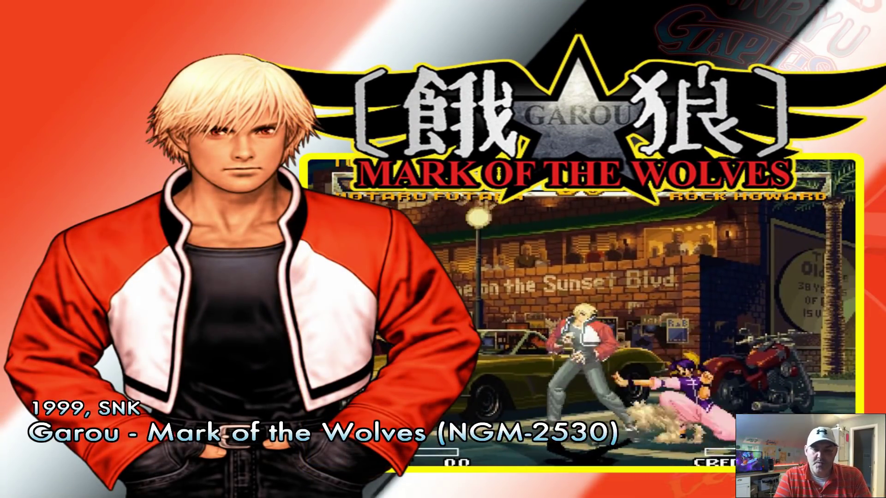
# Step: Jump to the games starting with S and select Smash T.V. (rev 8.00) in the wheel
pyautogui.press('Right')
pyautogui.press('Right')
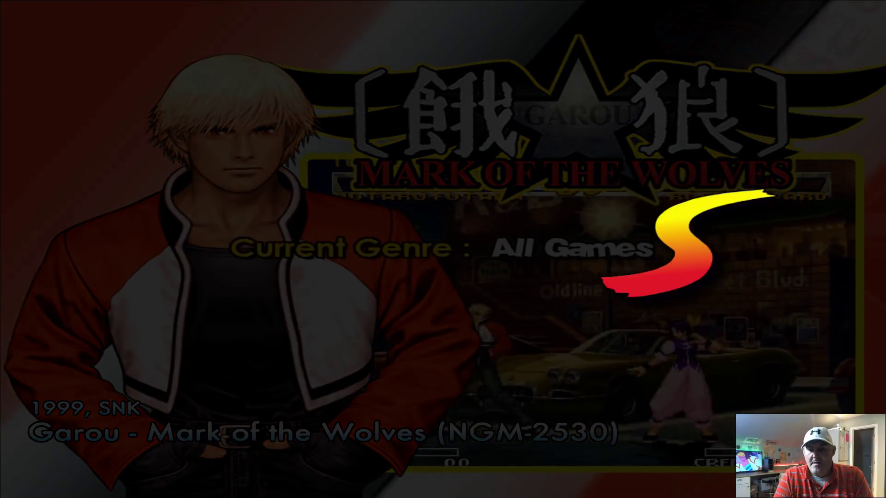
pyautogui.press('Right')
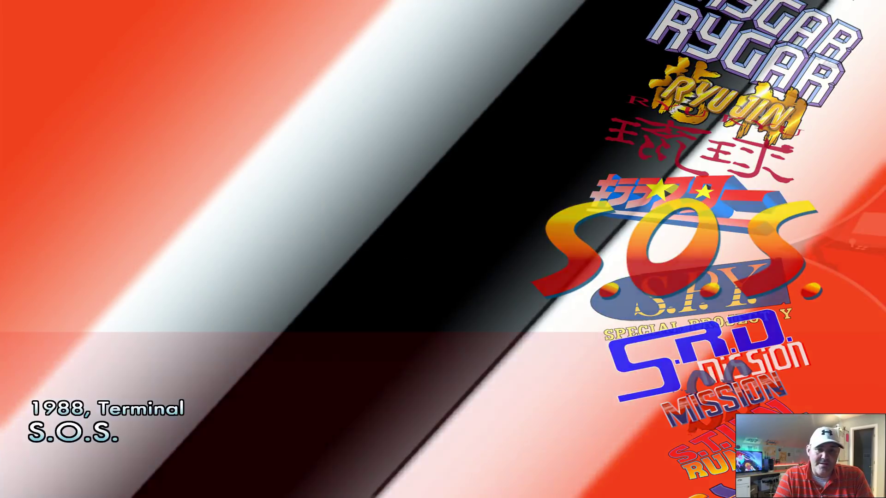
pyautogui.press('Down')
pyautogui.press('Down')
pyautogui.press('Down')
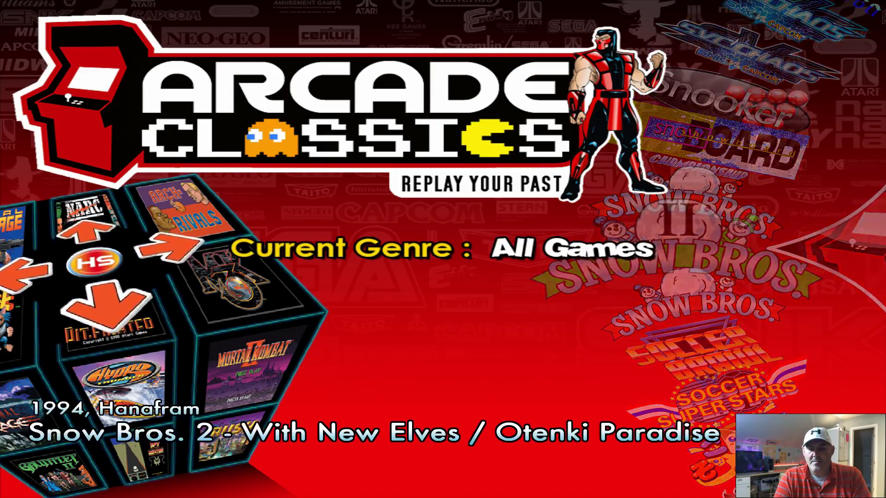
pyautogui.press('Up')
pyautogui.press('Up')
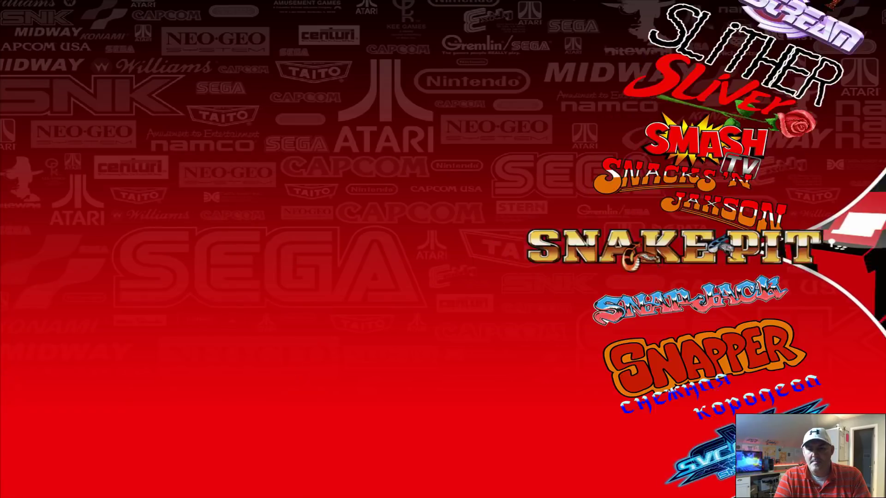
pyautogui.press('Up')
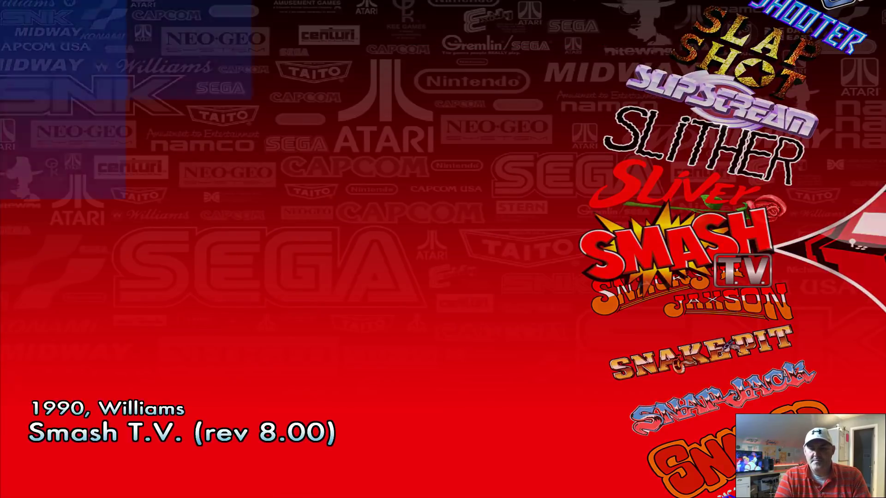
pyautogui.press('f')
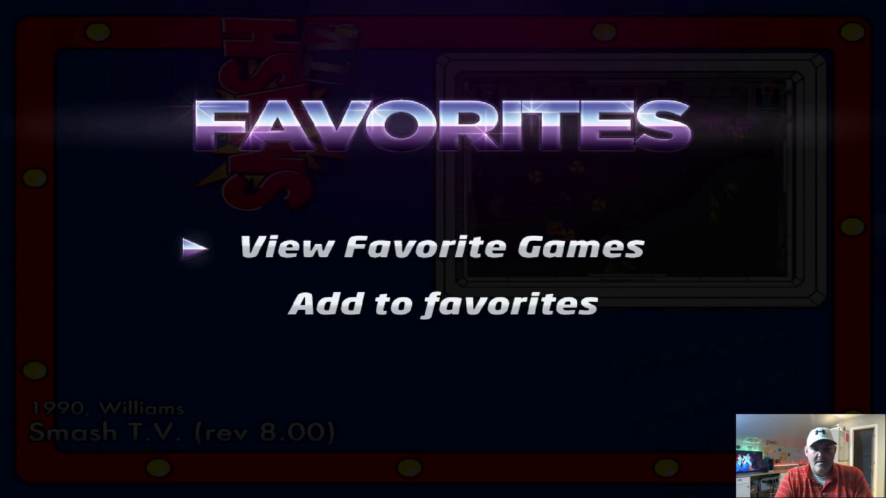
pyautogui.press('Escape')
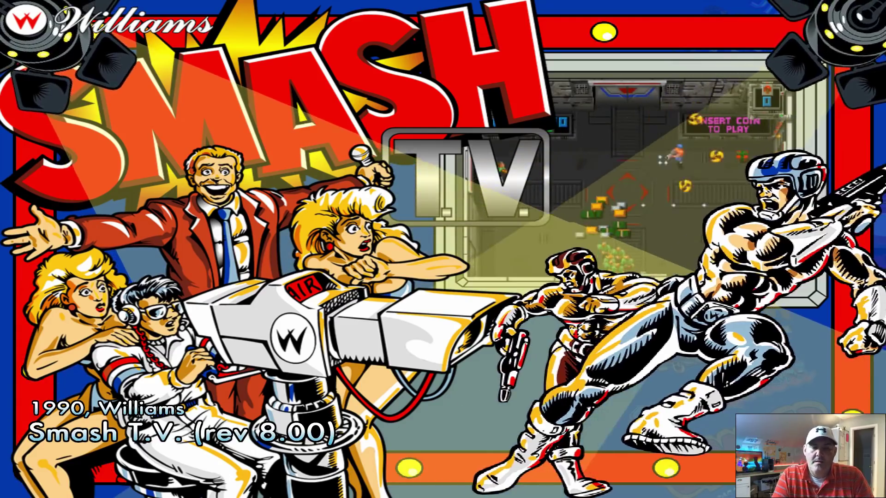
pyautogui.press('g')
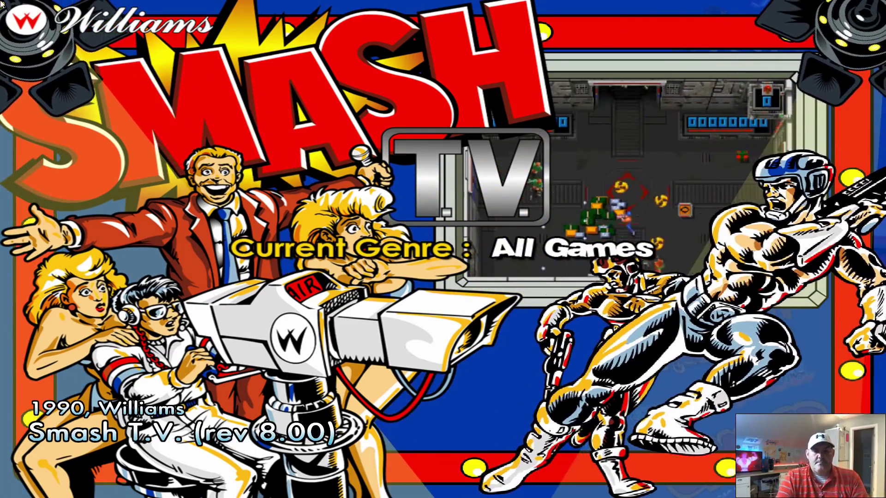
# Step: Launch Smash T.V. (rev 8.00) and open its machine-specific input settings
pyautogui.press('Return')
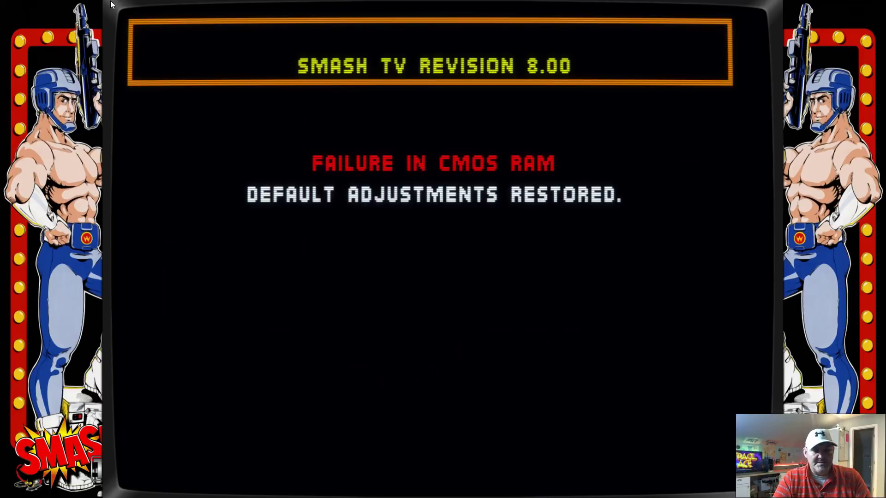
pyautogui.press('Tab')
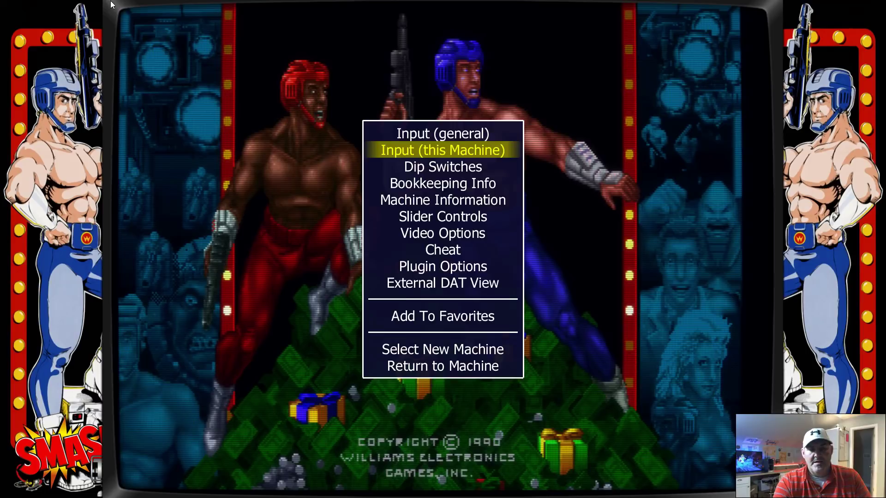
pyautogui.press('Return')
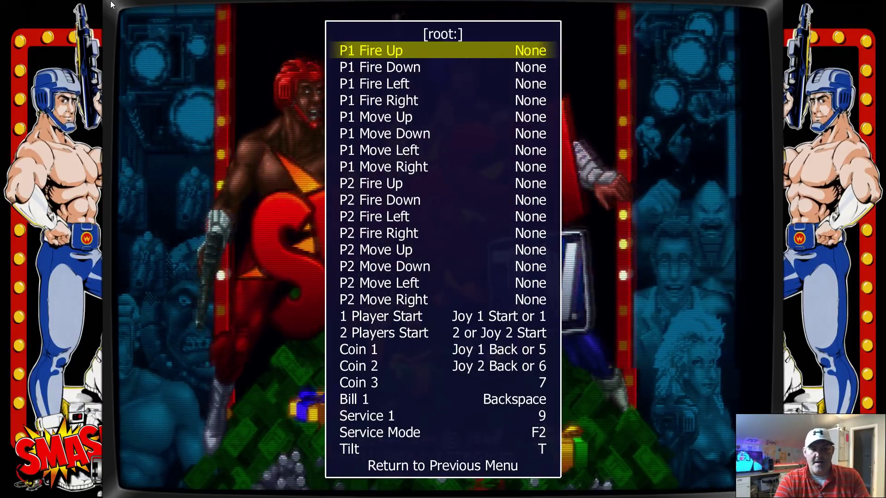
# Step: Map P1 Fire Up, Down, Left and Right to Joy 1 RSY -, RSY +, RSX - and RSX +
pyautogui.press('Return')
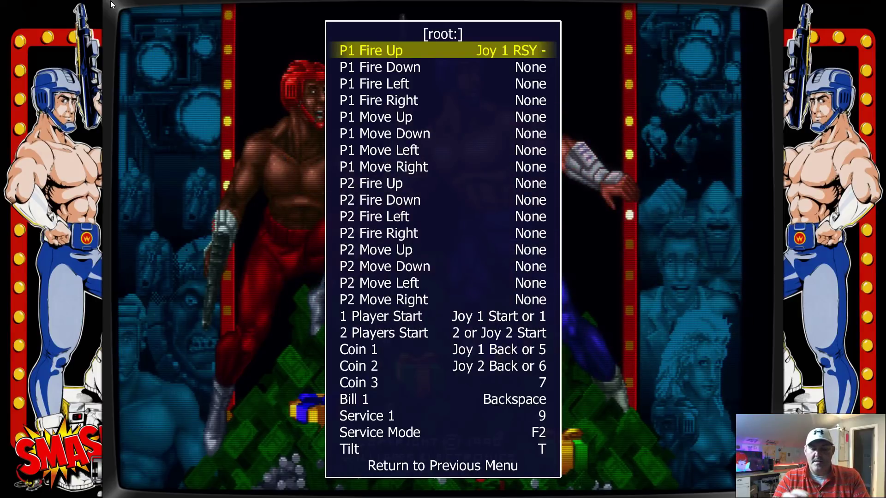
pyautogui.press('Down')
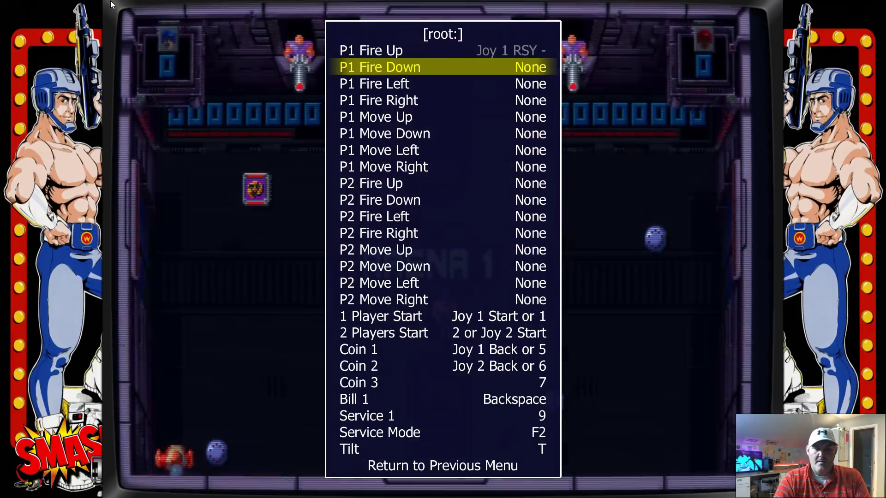
pyautogui.press('Return')
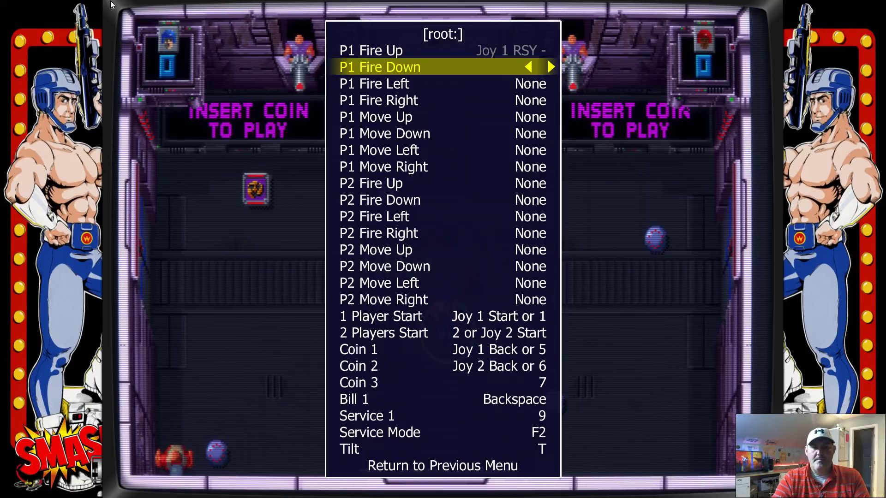
pyautogui.press('Down')
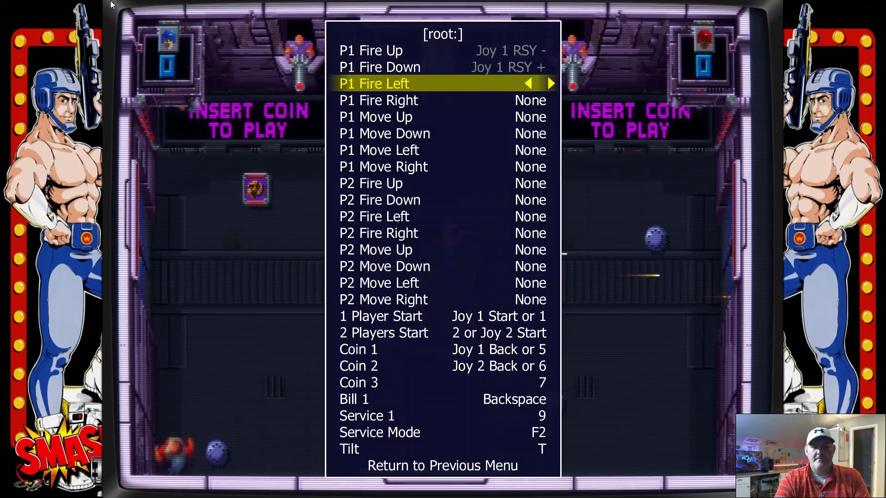
pyautogui.press('Down')
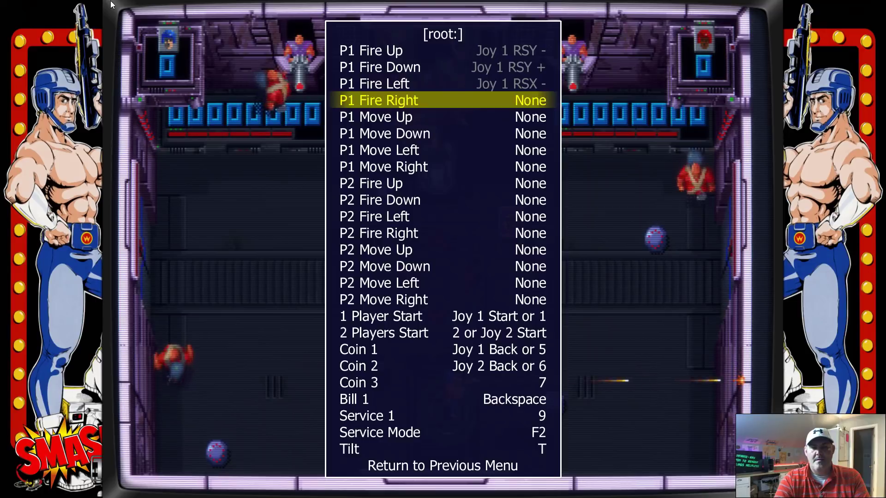
pyautogui.press('Return')
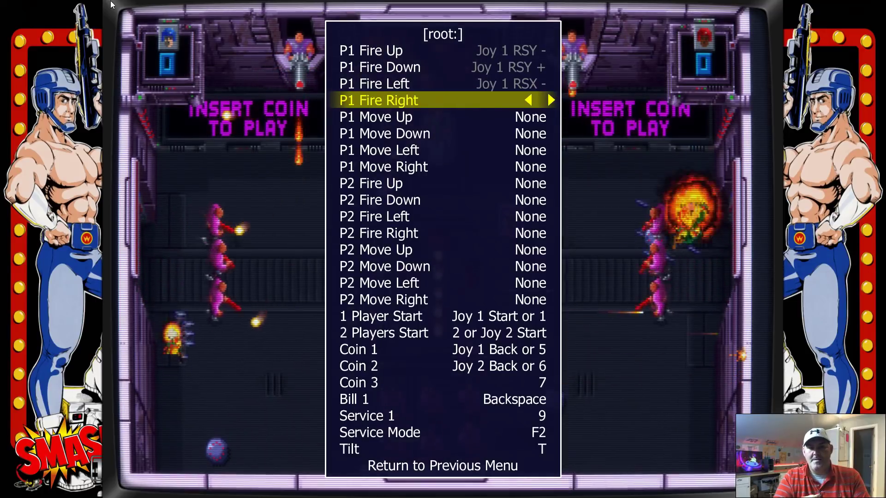
# Step: Map P1 Move Up, Down, Left and Right to Joy 1 Up, Down, Left and Right
pyautogui.press('Down')
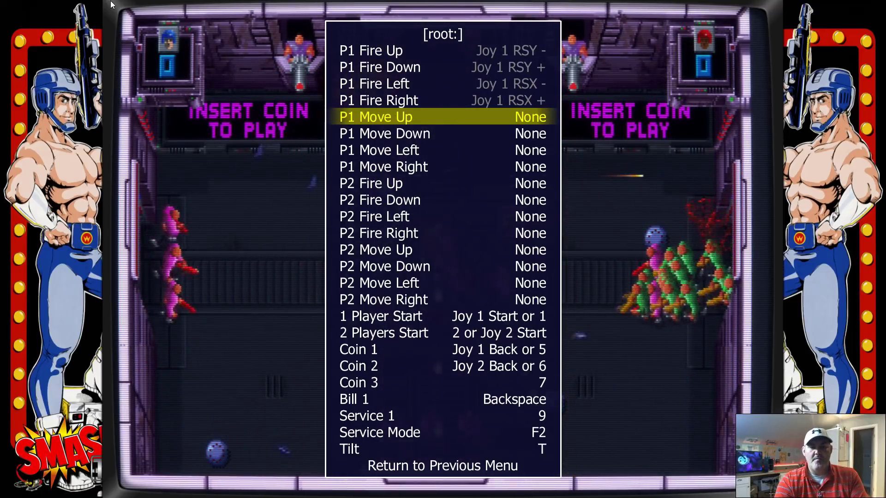
pyautogui.press('Return')
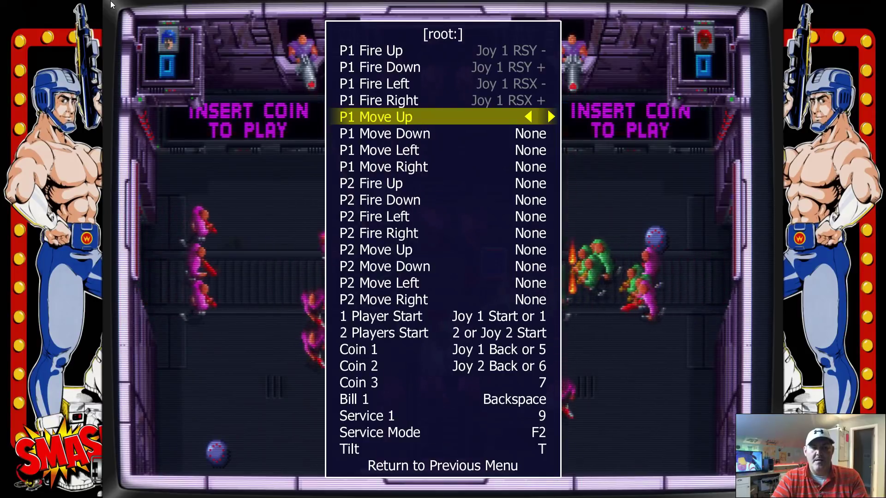
pyautogui.press('Down')
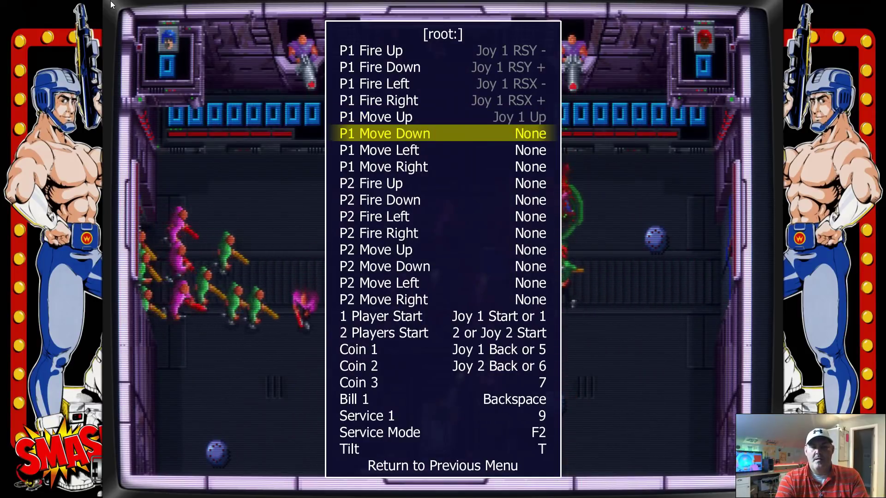
pyautogui.press('Return')
pyautogui.press('Down')
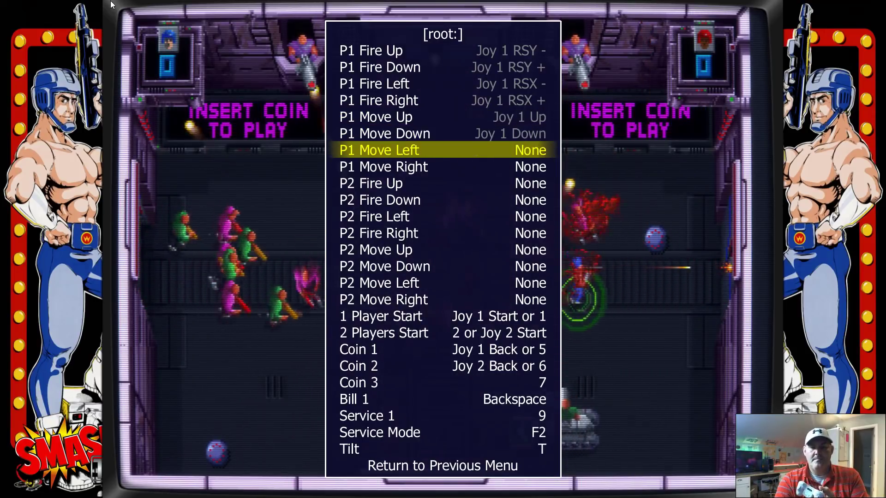
pyautogui.press('Return')
pyautogui.press('Down')
pyautogui.press('Return')
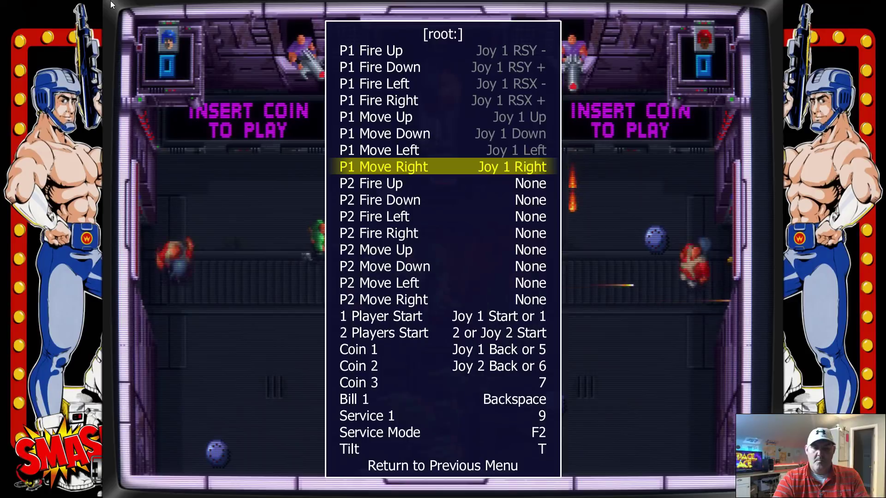
# Step: Map P2 Fire Up to Joy 2 RSY - and P2 Fire Down to Joy 2 RSY +
pyautogui.press('Down')
pyautogui.press('Return')
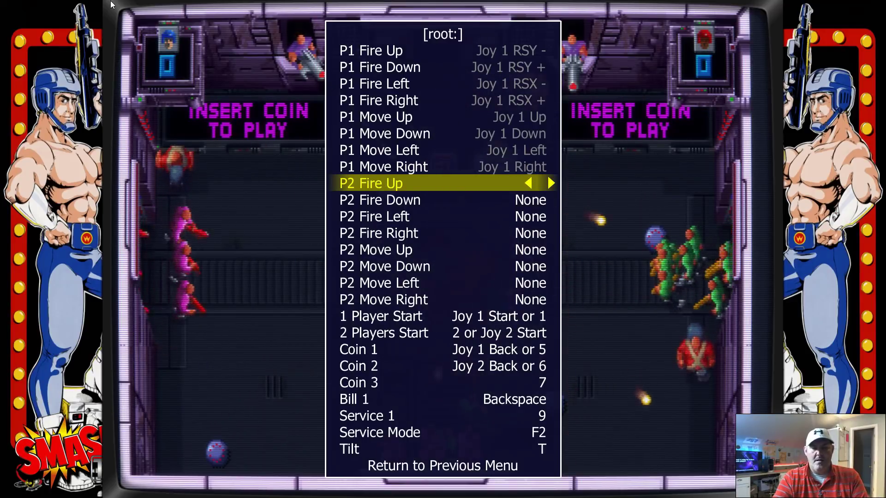
pyautogui.press('Down')
pyautogui.press('Return')
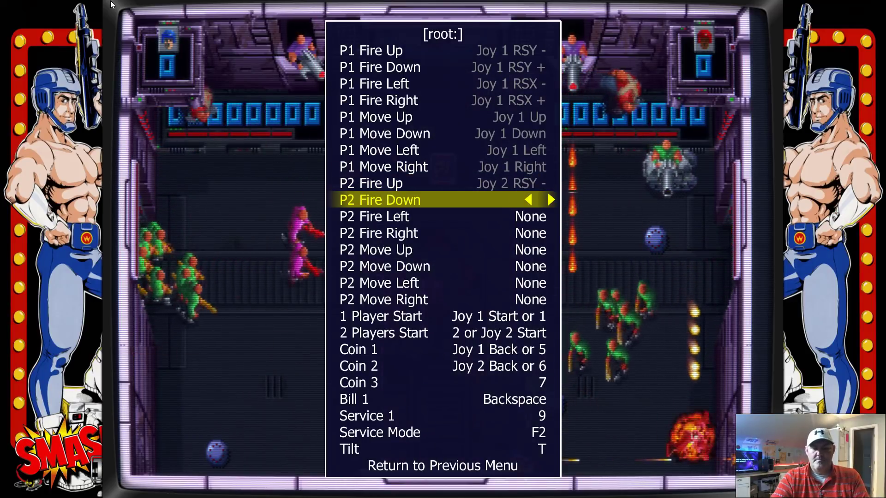
pyautogui.press('Down')
pyautogui.press('Return')
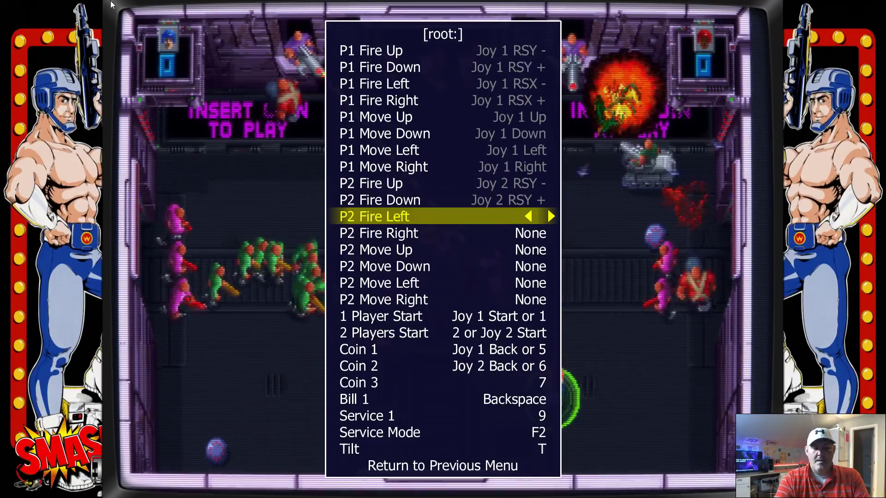
pyautogui.press('Down')
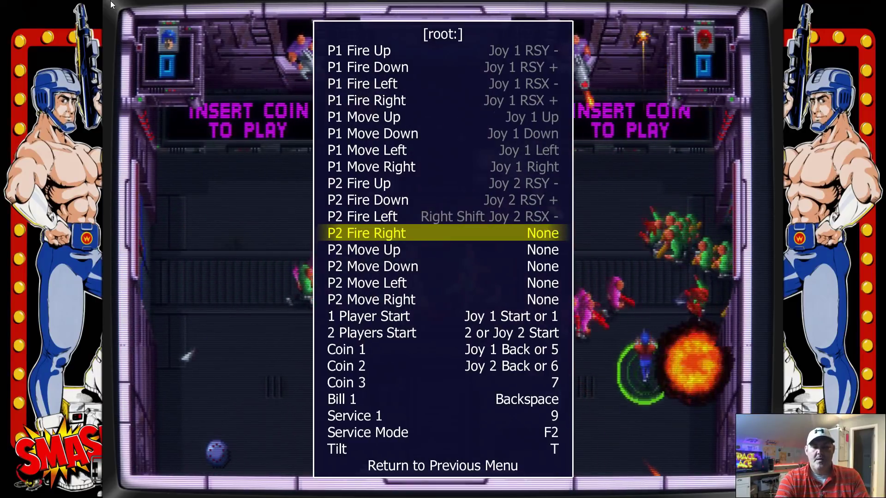
pyautogui.press('Up')
pyautogui.press('Delete')
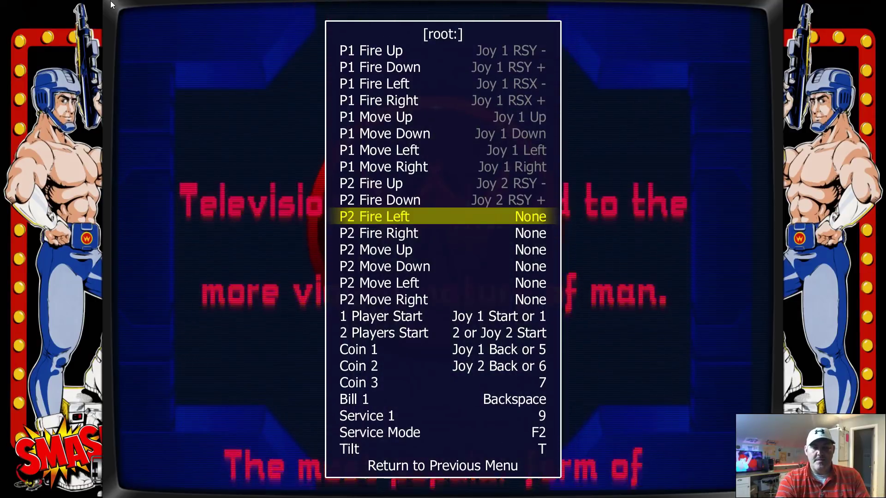
# Step: Map P2 Fire Left to Joy 2 RSX - and P2 Fire Right to Joy 2 RSX +
pyautogui.press('Return')
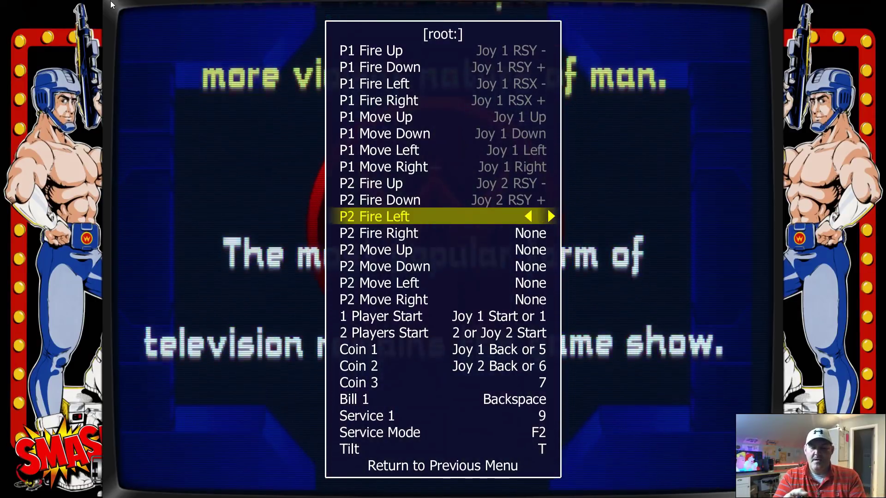
pyautogui.press('Down')
pyautogui.press('Return')
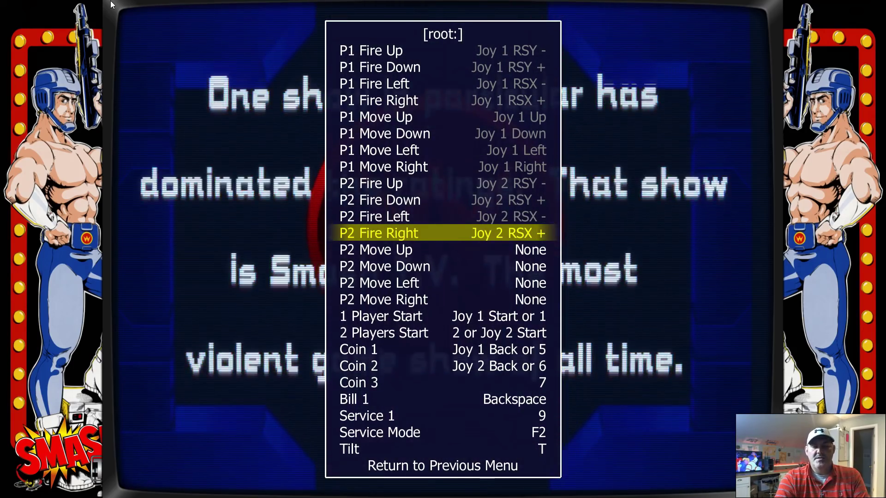
# Step: Map P2 Move Up, Down, Left and Right to Joy 2 Up, Down, Left and Right, and return to the game
pyautogui.press('Down')
pyautogui.press('Return')
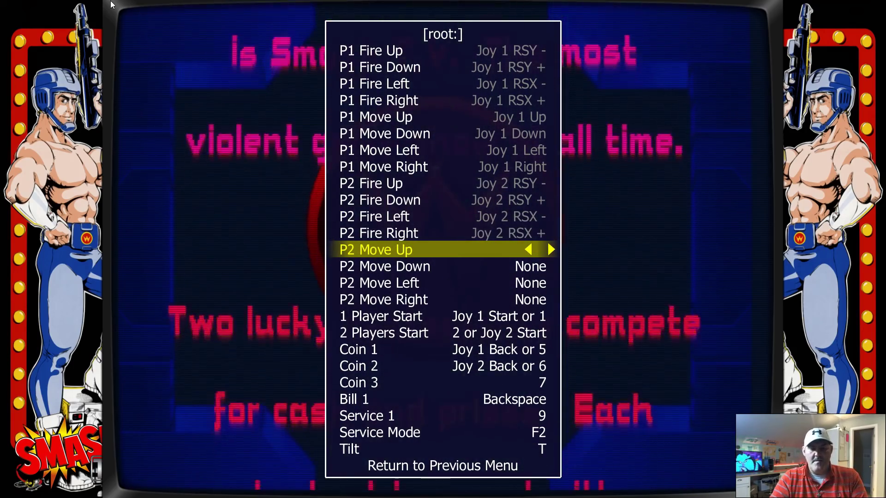
pyautogui.press('Down')
pyautogui.press('Return')
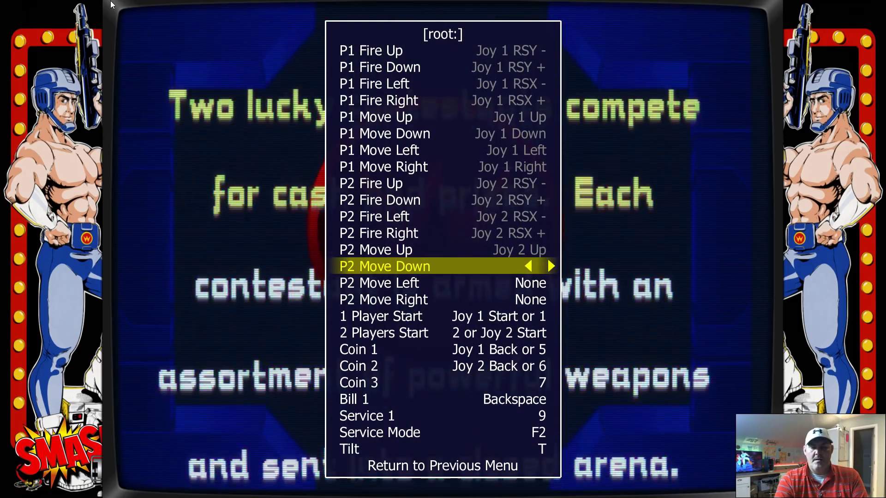
pyautogui.press('Down')
pyautogui.press('Return')
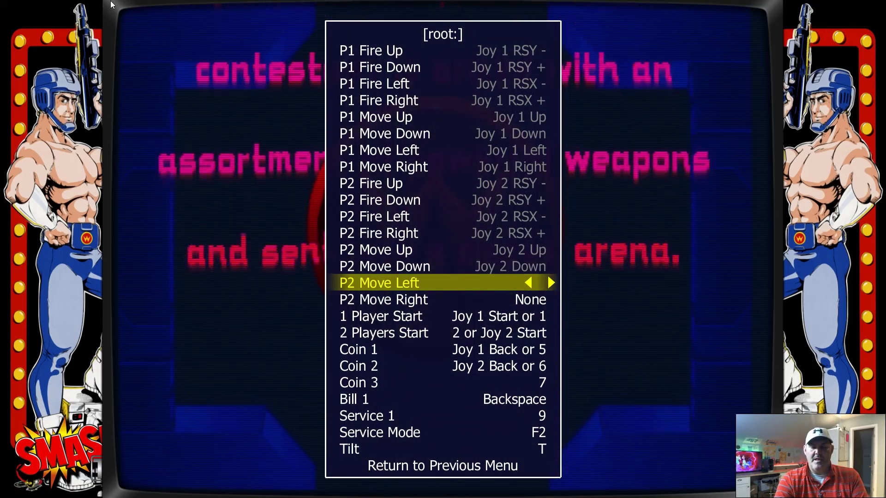
pyautogui.press('Down')
pyautogui.press('Return')
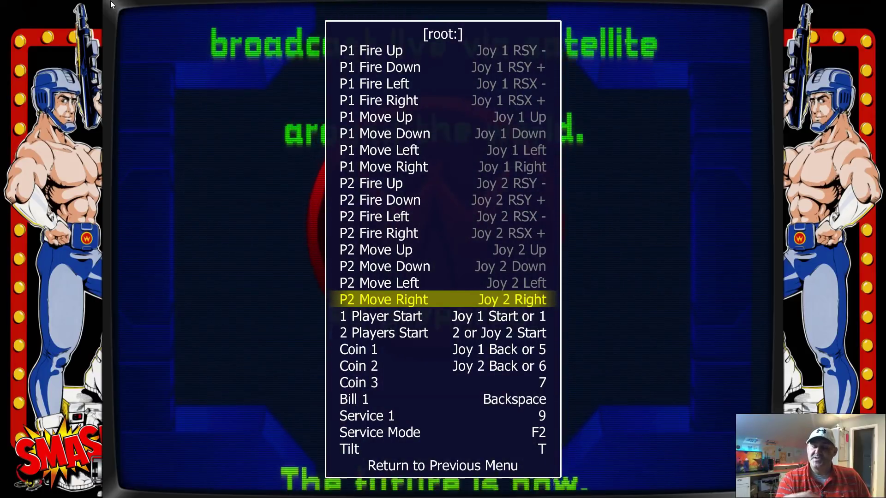
pyautogui.press('Tab')
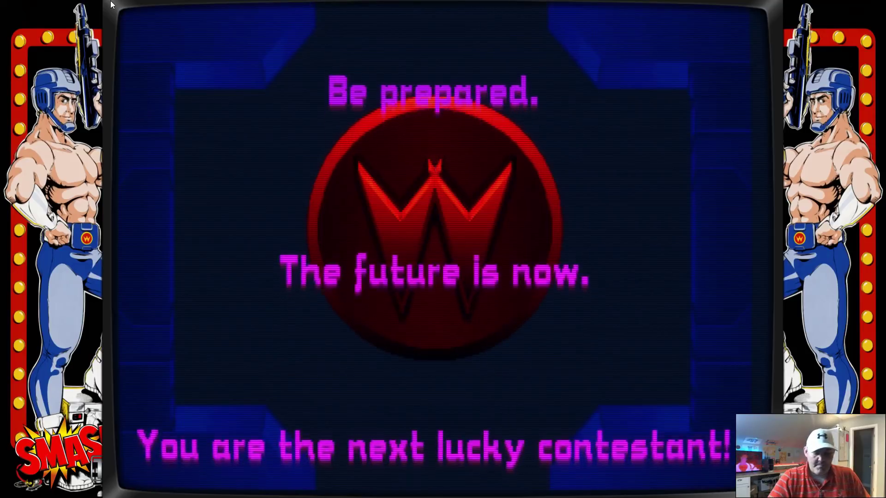
# Step: Insert three coins and start a one-player game of Smash T.V. to test the mapped controls
pyautogui.press('5')
pyautogui.press('5')
pyautogui.press('5')
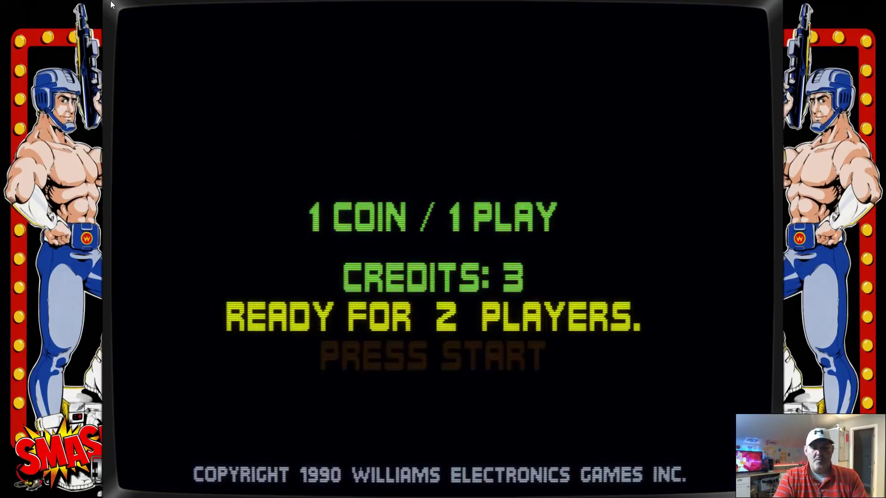
pyautogui.press('1')
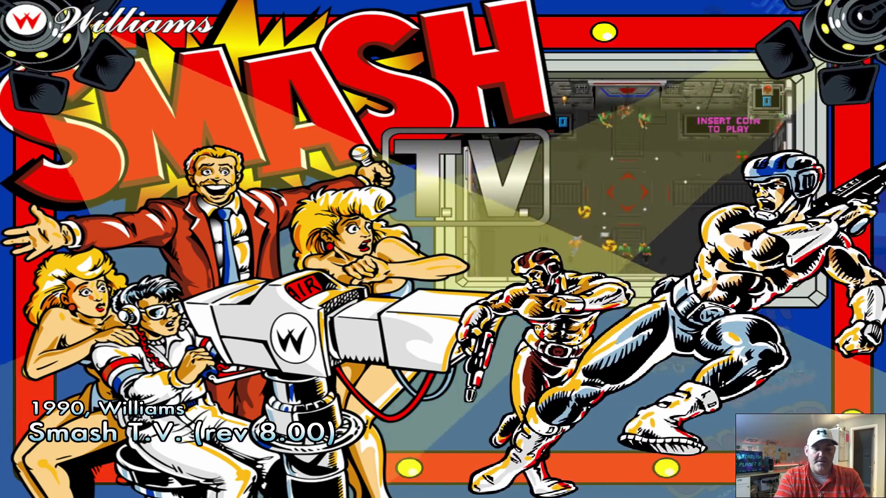
# Step: Back out of the MAME game wheel and exit the HyperSpin front end
pyautogui.press('Escape')
pyautogui.press('Escape')
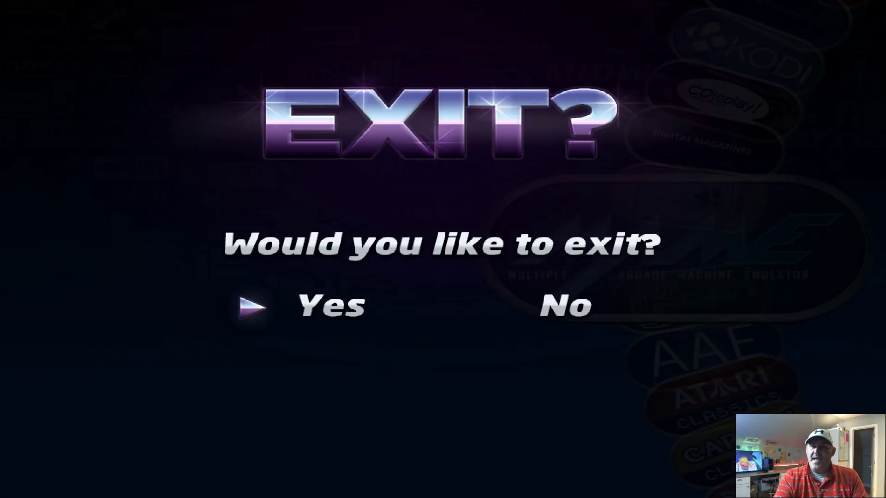
pyautogui.press('Return')
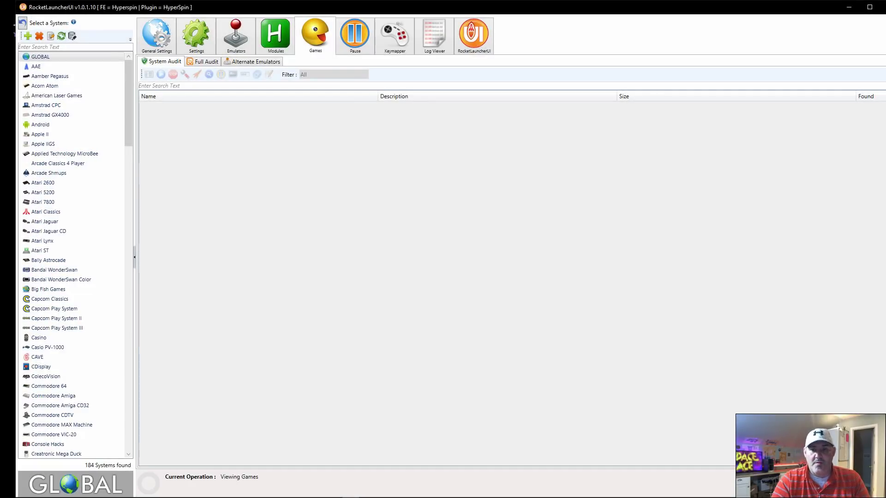
# Step: In RocketLauncherUI, filter the systems by "nin" and set the Nintendo Entertainment System's default emulator to Nestopia
pyautogui.doubleClick(640, 9)
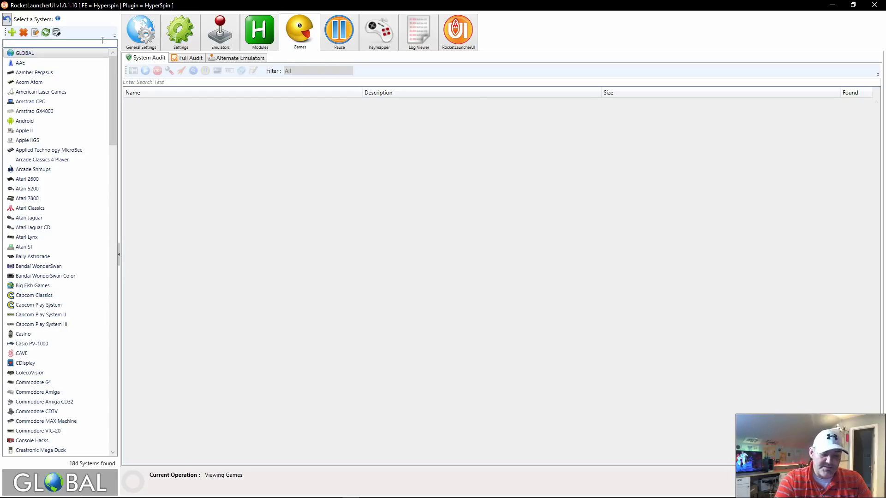
pyautogui.write('in')
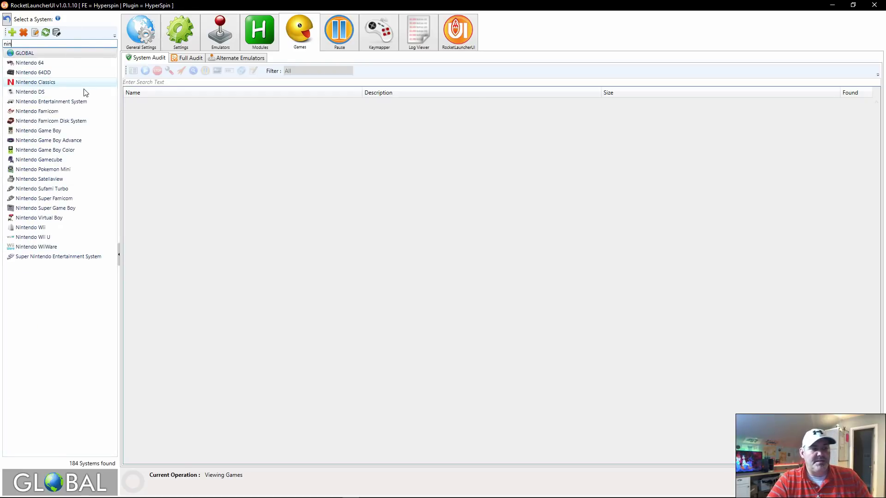
pyautogui.click(221, 32)
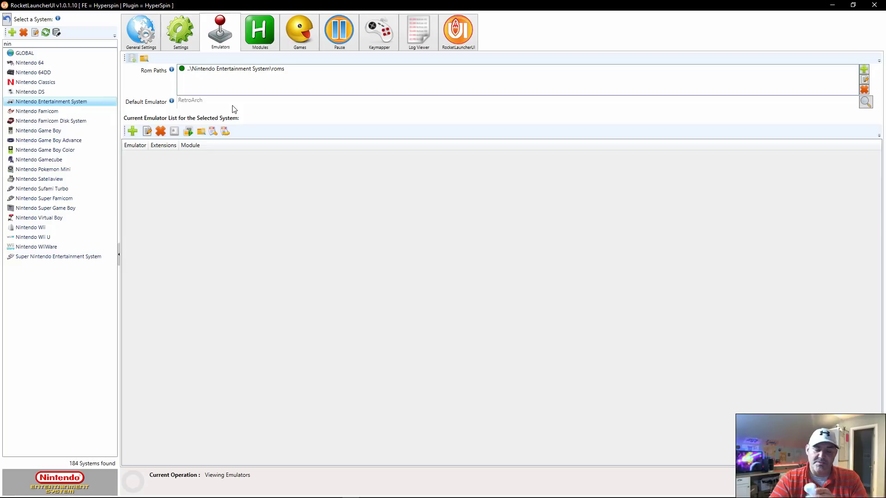
pyautogui.click(865, 102)
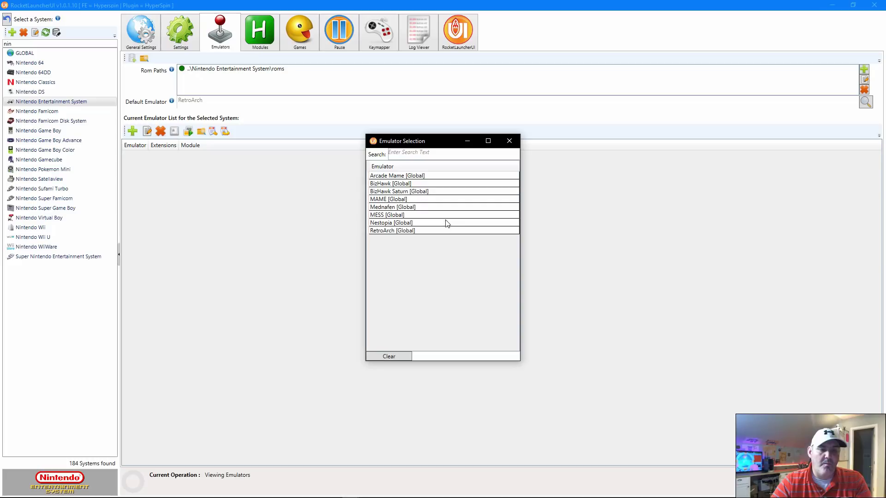
pyautogui.doubleClick(409, 223)
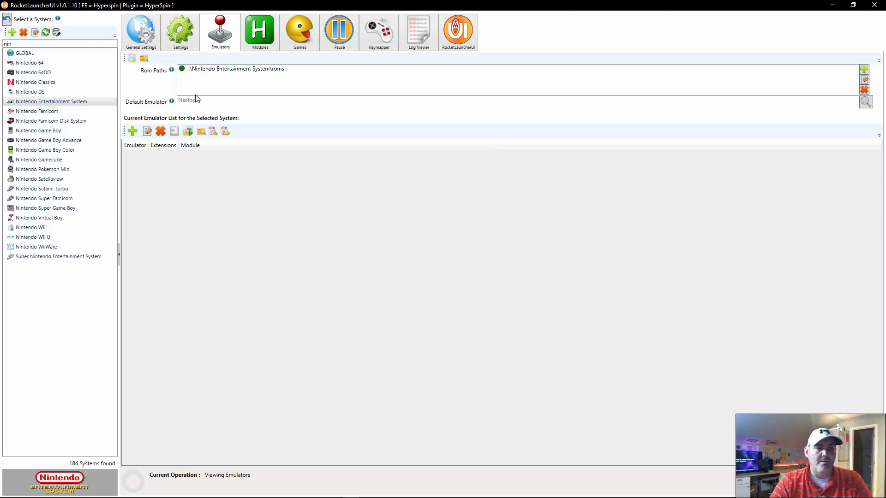
# Step: Open the Nestopia emulator's folder, launch nestopia.exe and move its window clear of the file list
pyautogui.click(144, 60)
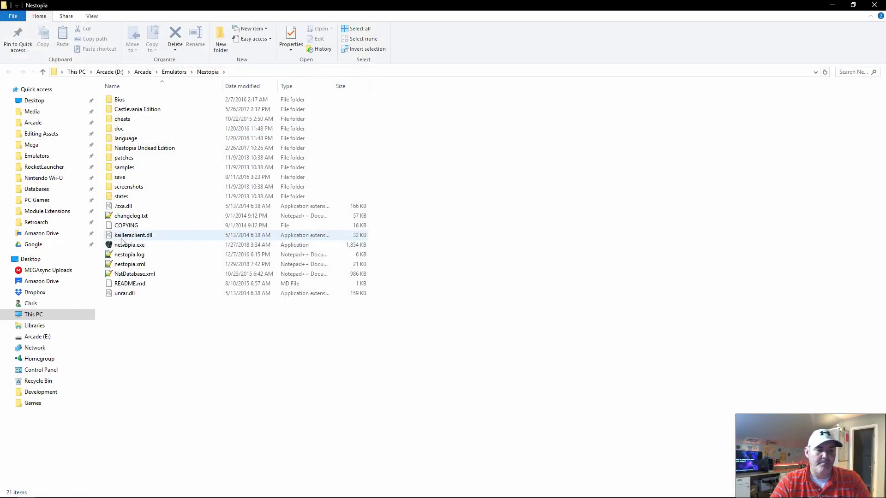
pyautogui.doubleClick(226, 245)
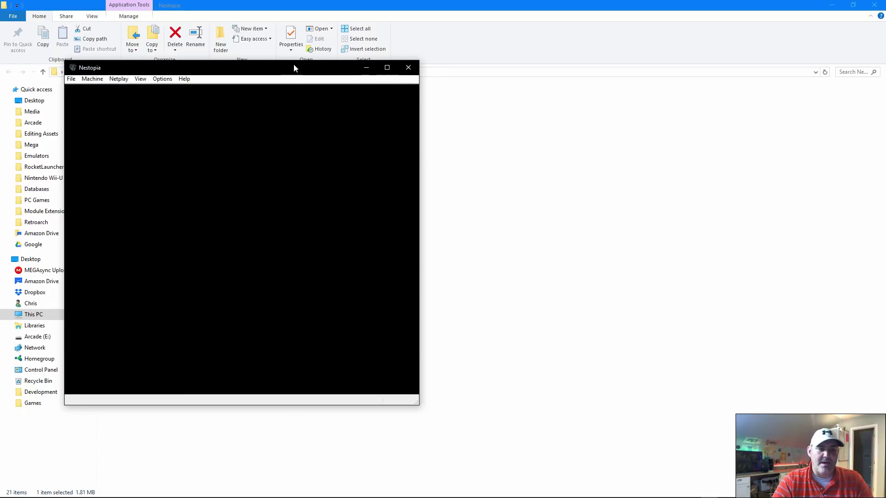
pyautogui.moveTo(294, 68); pyautogui.dragTo(449, 52)
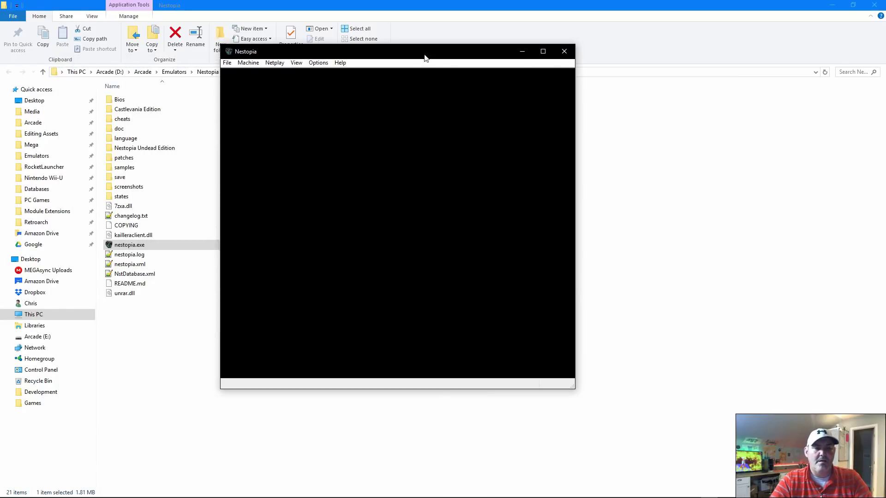
# Step: Map Nestopia's Pad 1 to the first joystick: POV directions, Select 6, Start 7, B 0, A 1, Auto-Fire B 2, Auto-Fire A 3
pyautogui.click(318, 63)
pyautogui.click(330, 94)
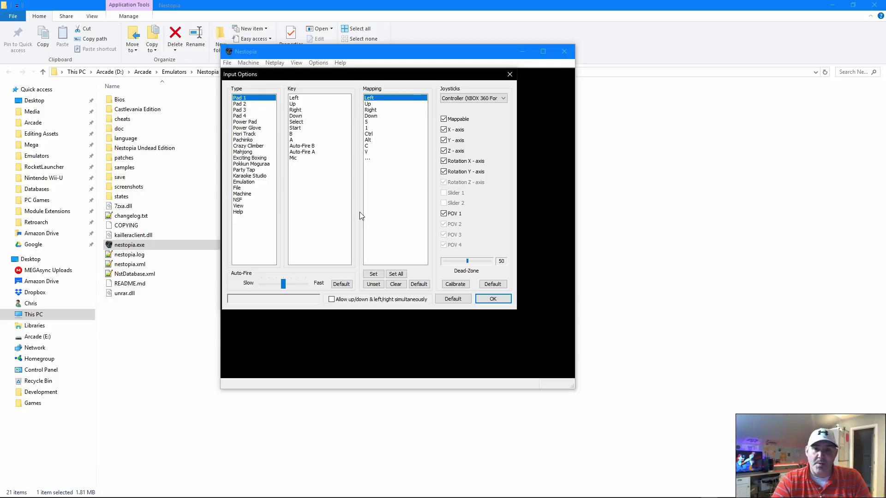
pyautogui.click(402, 274)
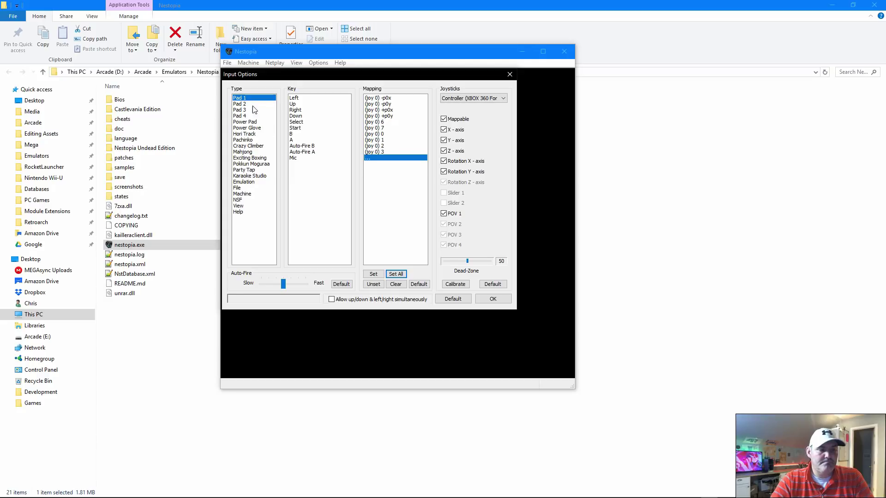
# Step: Map Pad 2 the same way to the second joystick, unset its Mic key, and accept the input options
pyautogui.click(245, 104)
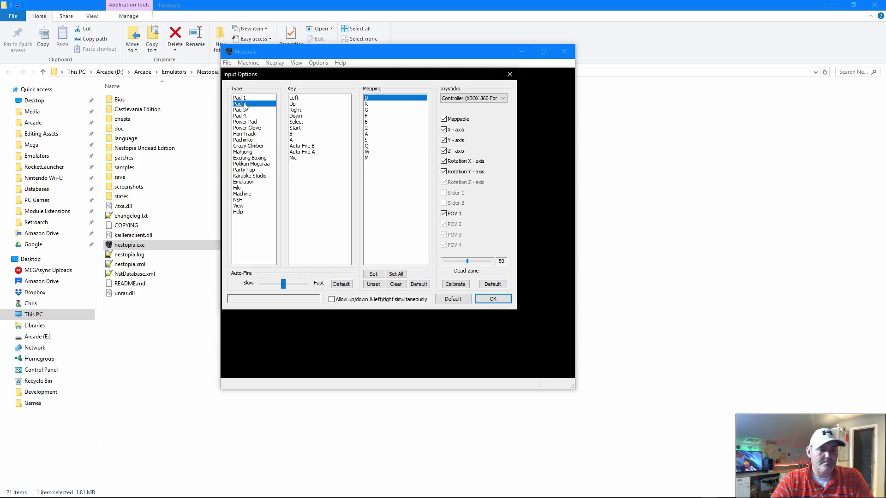
pyautogui.click(395, 273)
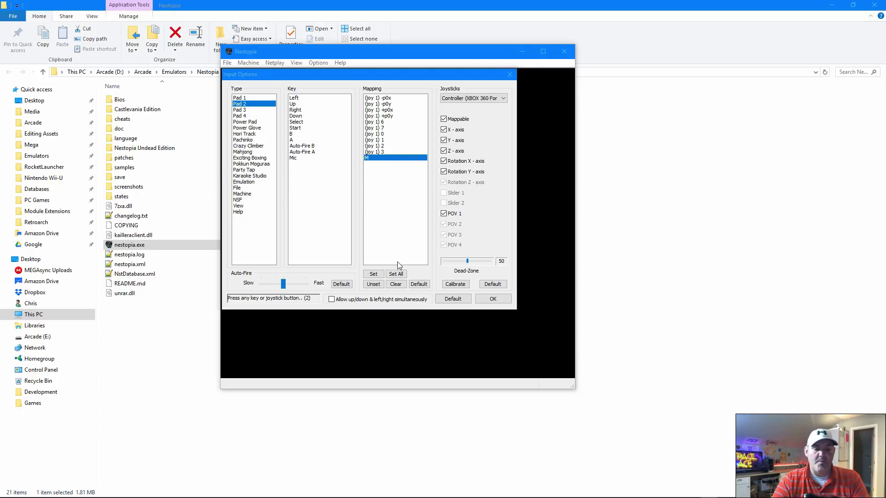
pyautogui.click(372, 284)
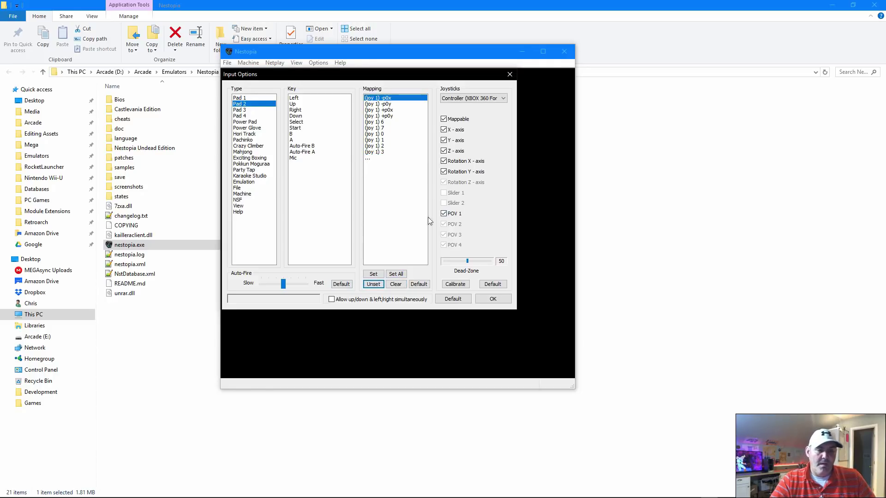
pyautogui.click(493, 299)
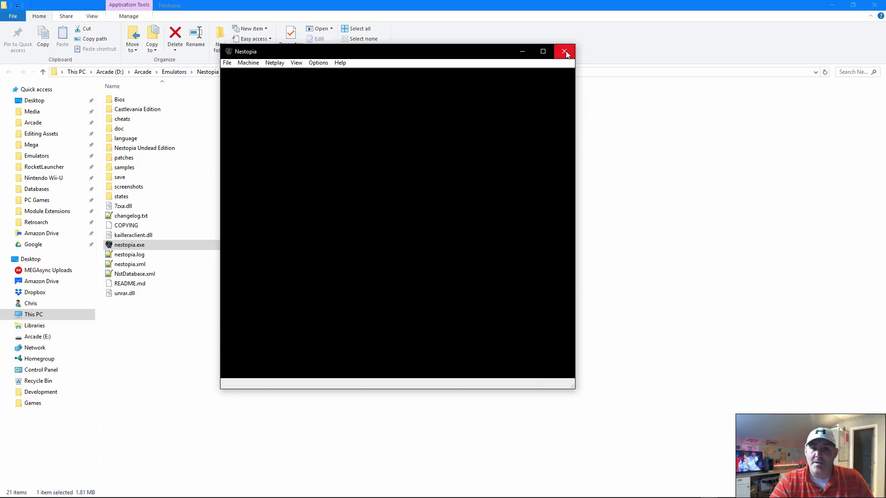
# Step: Close Nestopia and its folder, and set the Nintendo Entertainment System's default emulator to RetroArch in RocketLauncherUI
pyautogui.click(565, 53)
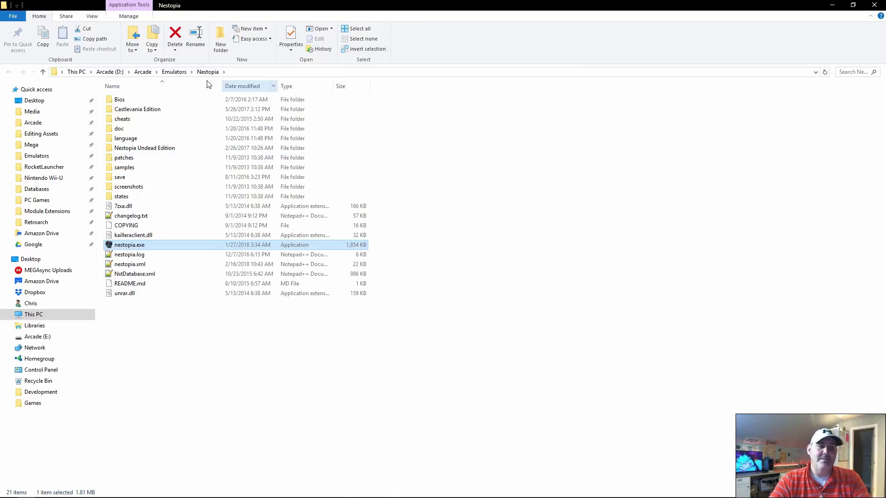
pyautogui.click(171, 72)
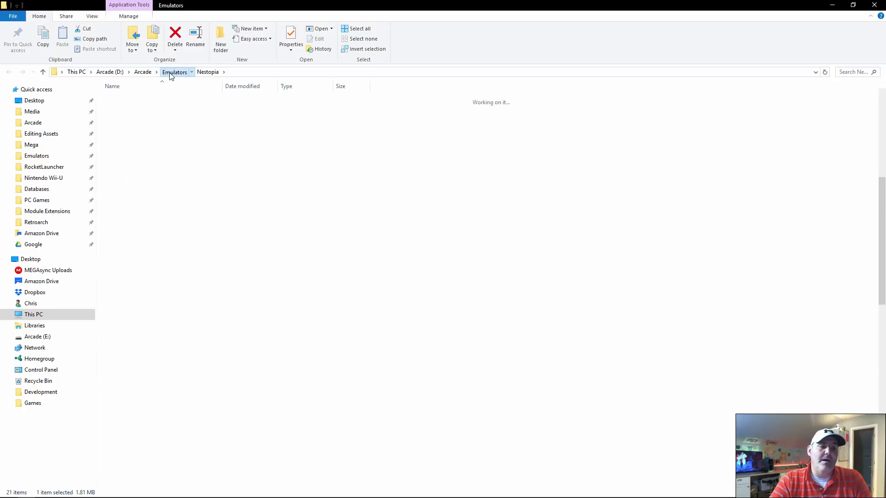
pyautogui.click(875, 6)
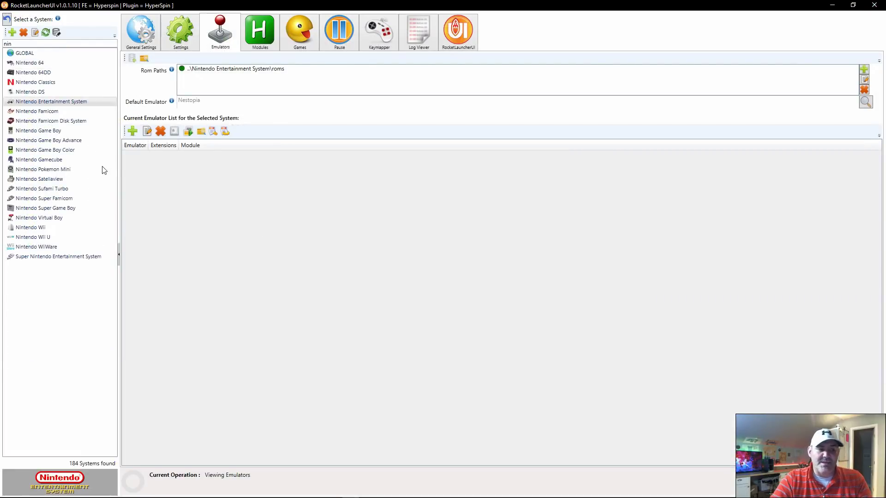
pyautogui.click(865, 102)
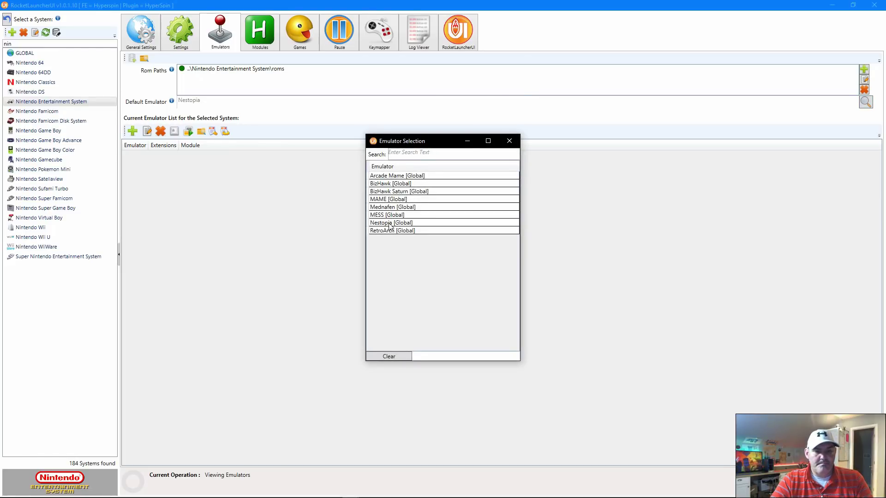
pyautogui.doubleClick(385, 231)
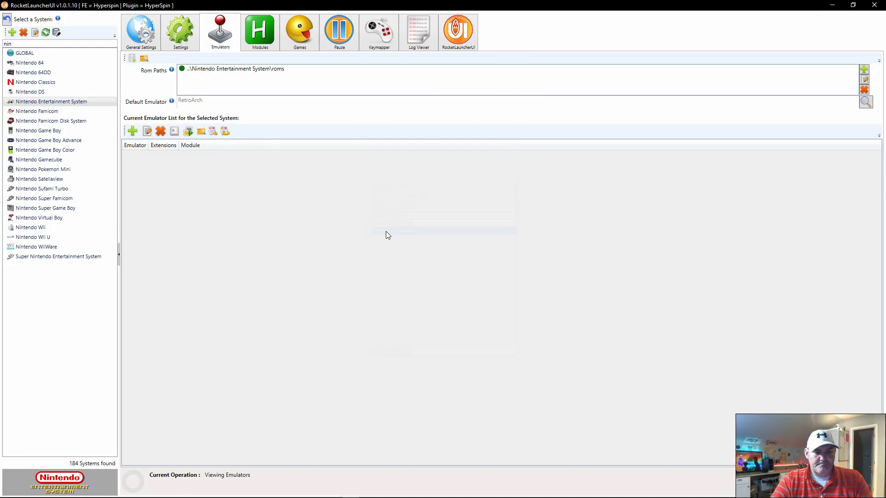
# Step: Set the Super Nintendo Entertainment System's default emulator to Snes9x
pyautogui.click(65, 257)
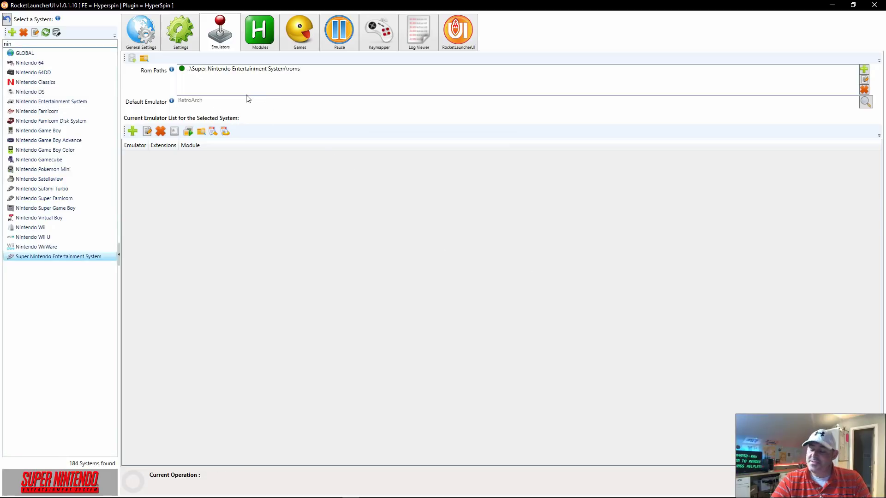
pyautogui.click(863, 102)
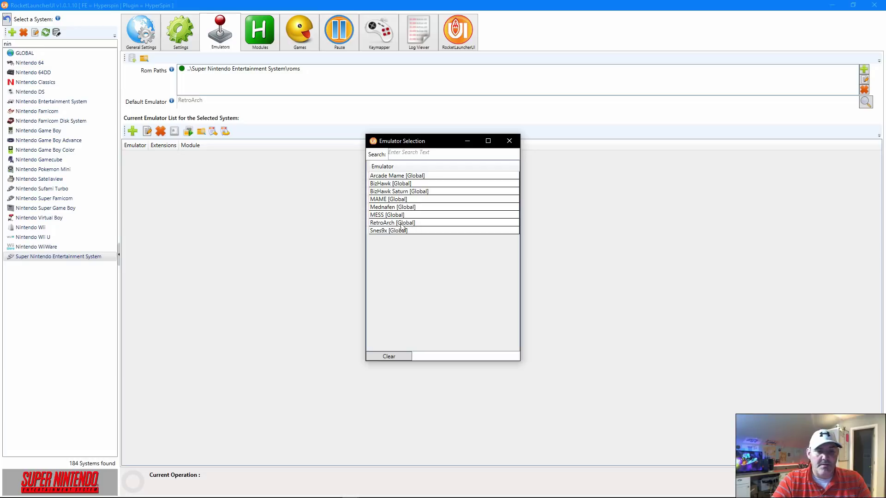
pyautogui.doubleClick(396, 231)
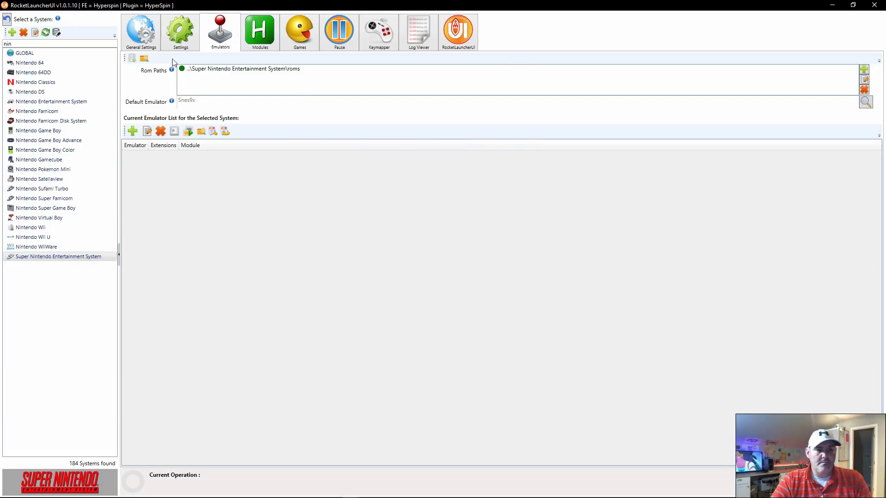
# Step: Open the Snes9x emulator's folder and permanently delete snes9x_.exe
pyautogui.click(144, 58)
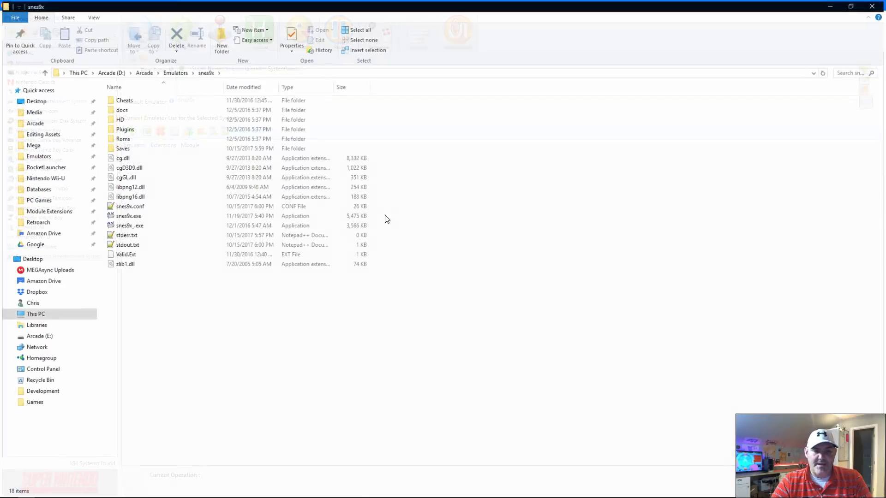
pyautogui.click(134, 220)
pyautogui.click(140, 235)
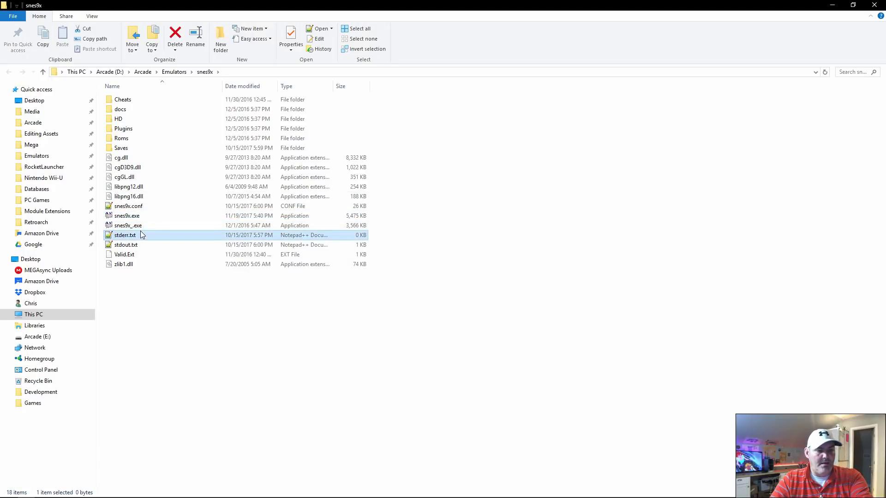
pyautogui.click(136, 225)
pyautogui.hotkey('shift', 'Delete')
pyautogui.press('Return')
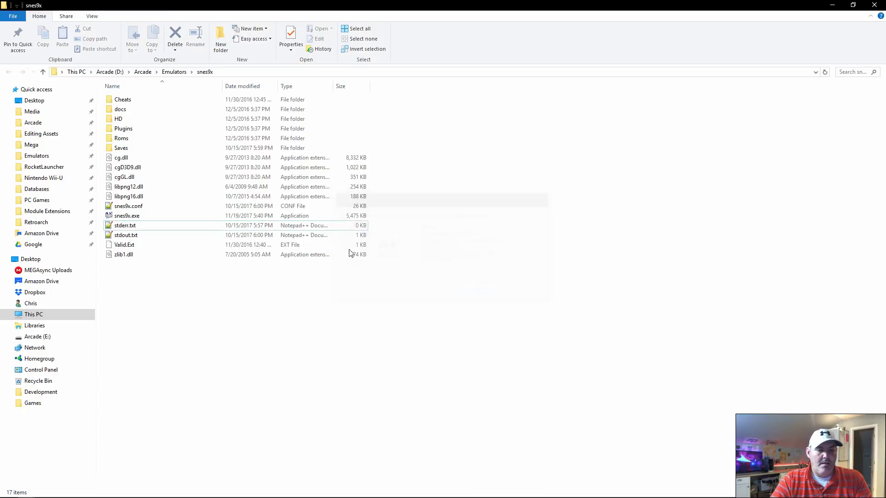
pyautogui.doubleClick(143, 215)
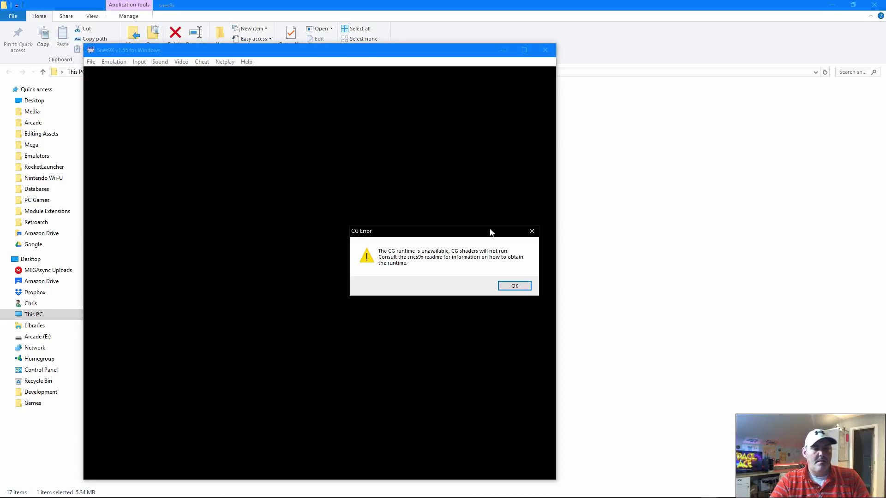
pyautogui.click(517, 286)
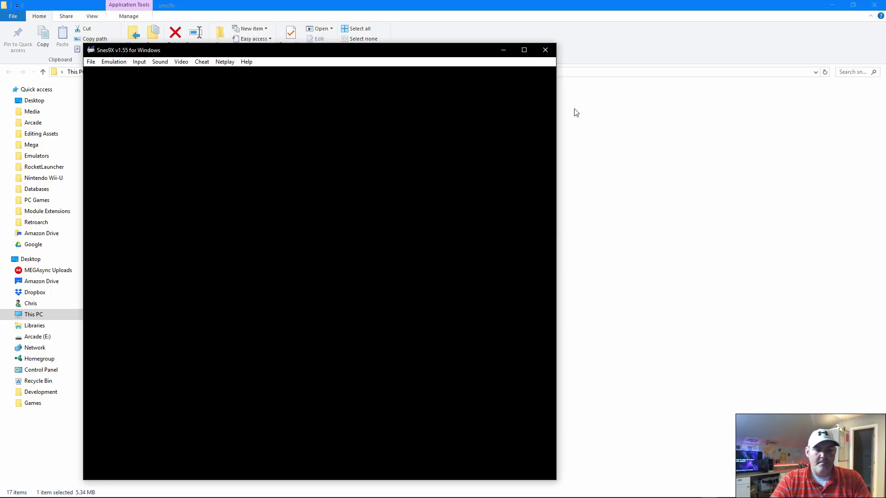
pyautogui.click(545, 51)
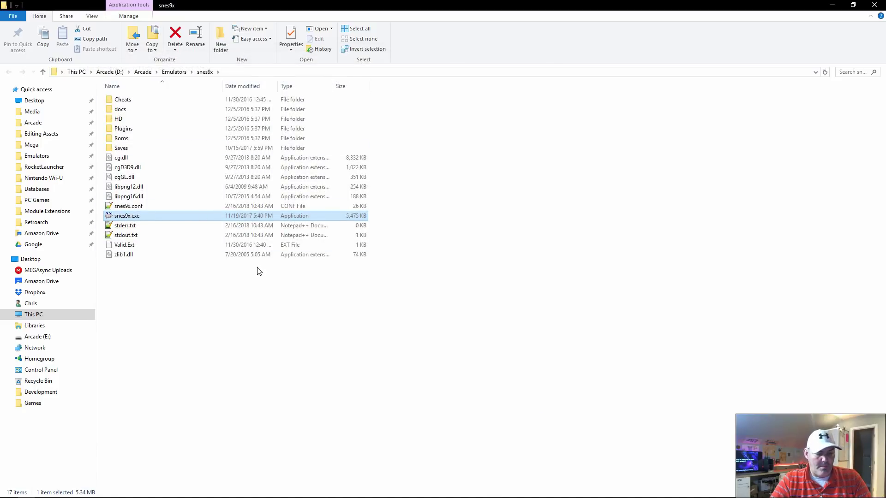
# Step: Launch snes9x.exe and map Joypad #1 to controller J0: POV directions, B 0, A 1, Y 2, X 3, Start 7, Select 6, L 4, R 5
pyautogui.doubleClick(125, 216)
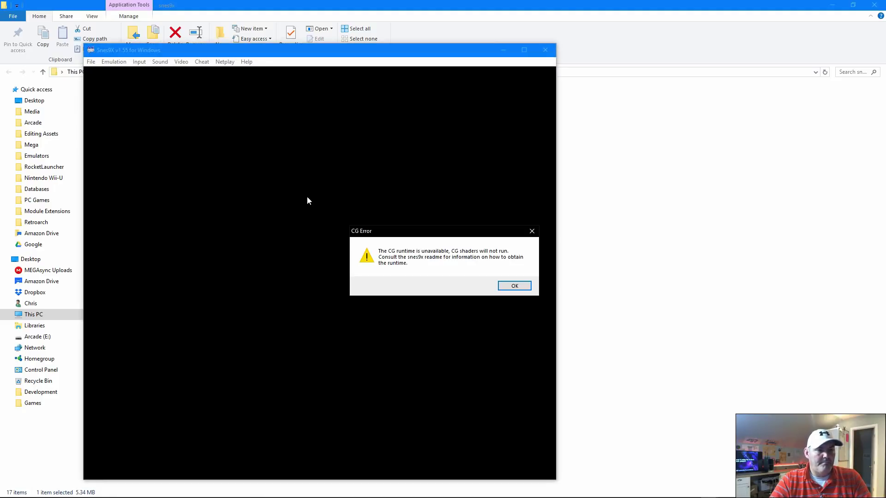
pyautogui.click(514, 286)
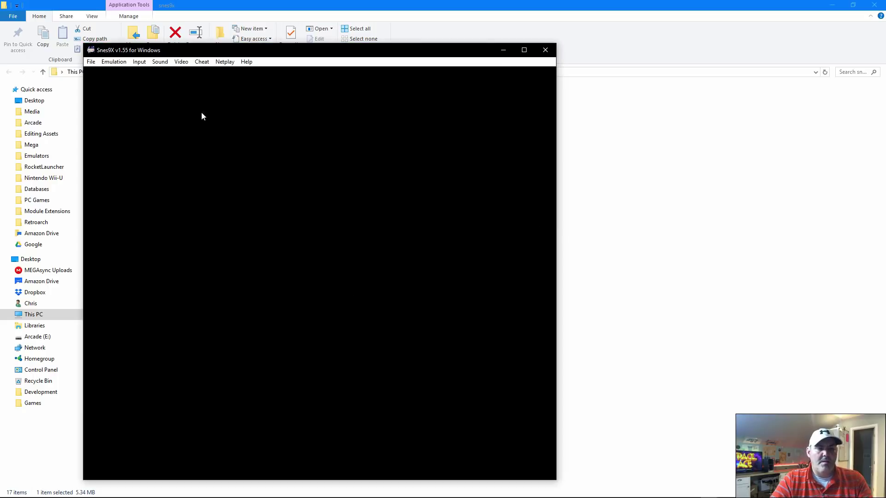
pyautogui.click(140, 62)
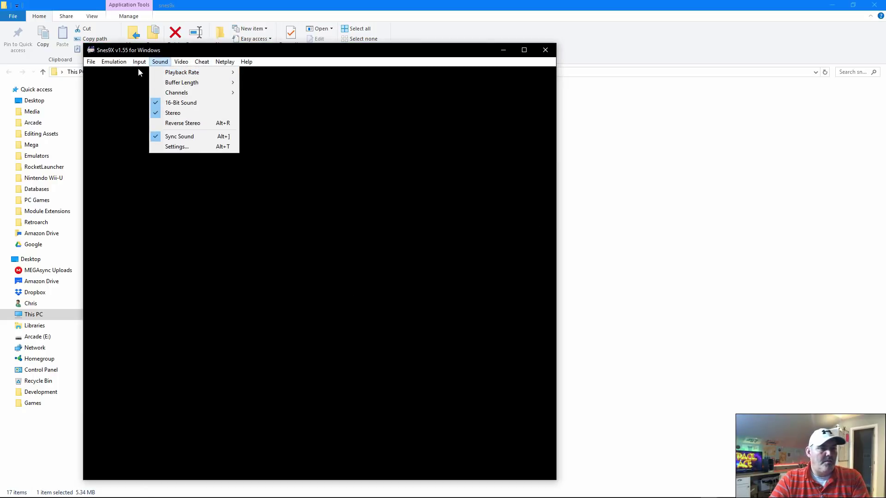
pyautogui.click(148, 73)
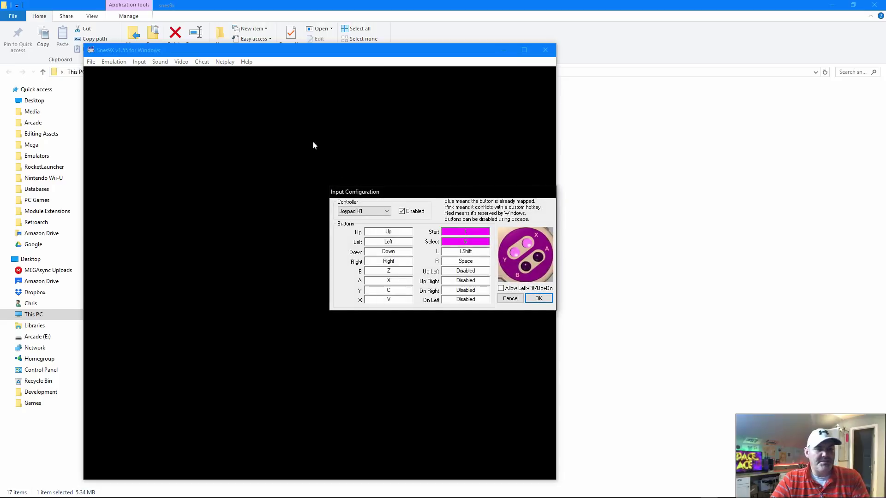
pyautogui.click(397, 233)
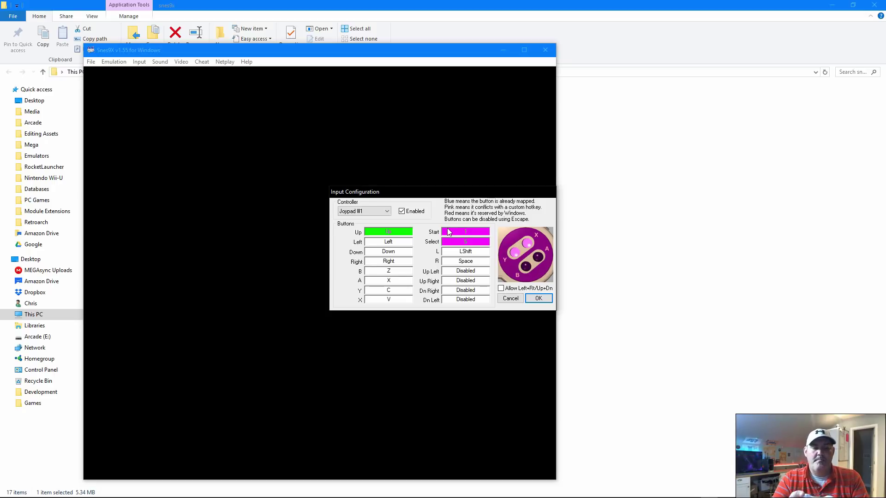
pyautogui.click(404, 233)
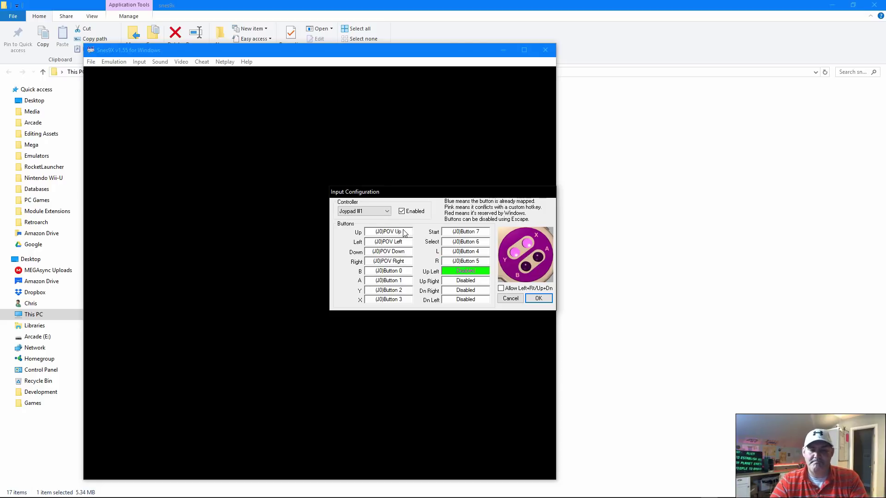
# Step: Map Joypad #2 to controller J1: POV directions, B 0, A 1, Y 2, X 3, Start 7, Select 6, L 4, R 5, and accept
pyautogui.click(381, 213)
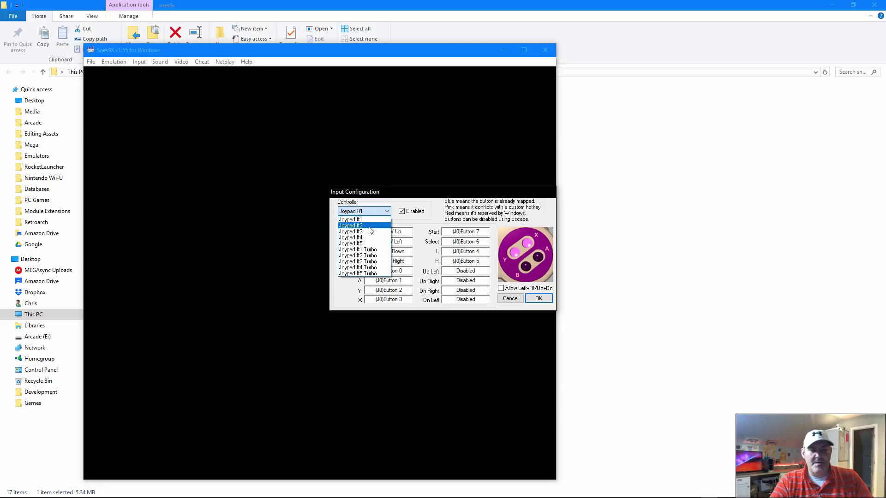
pyautogui.click(369, 226)
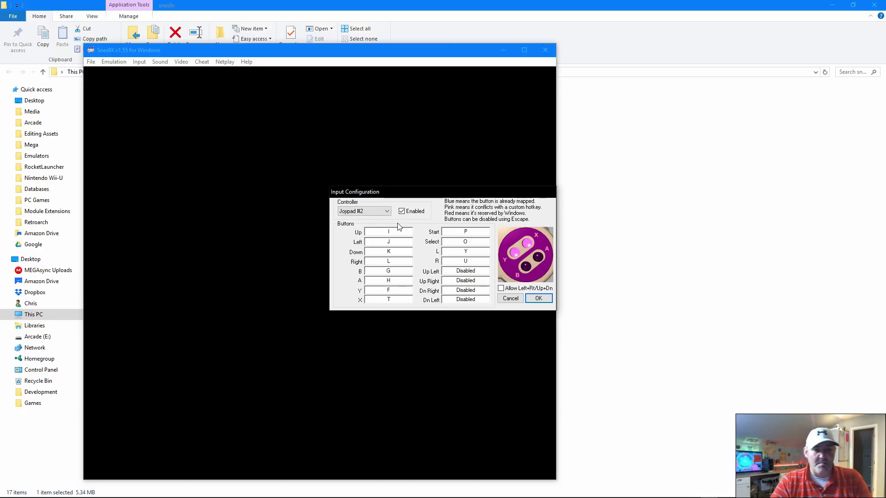
pyautogui.click(400, 232)
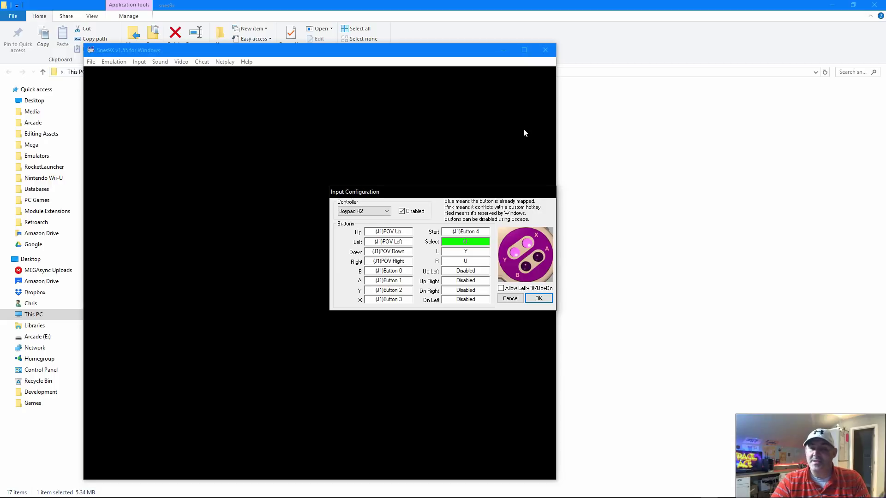
pyautogui.click(475, 231)
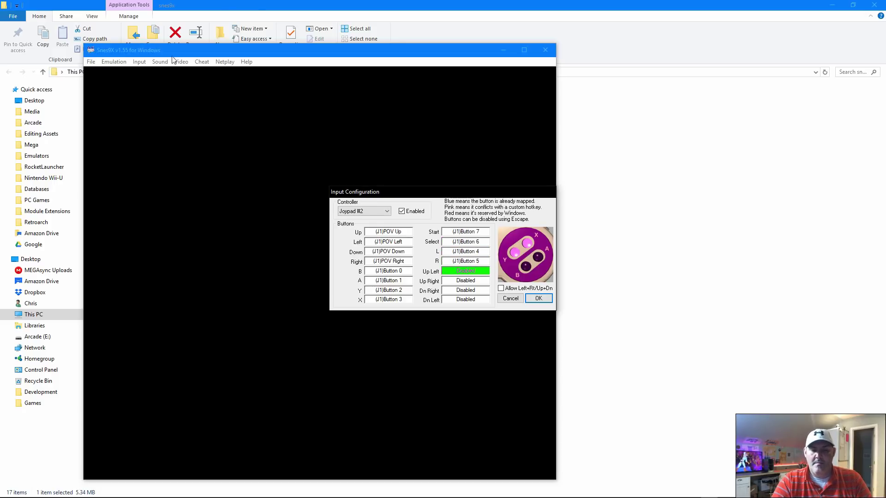
pyautogui.click(540, 299)
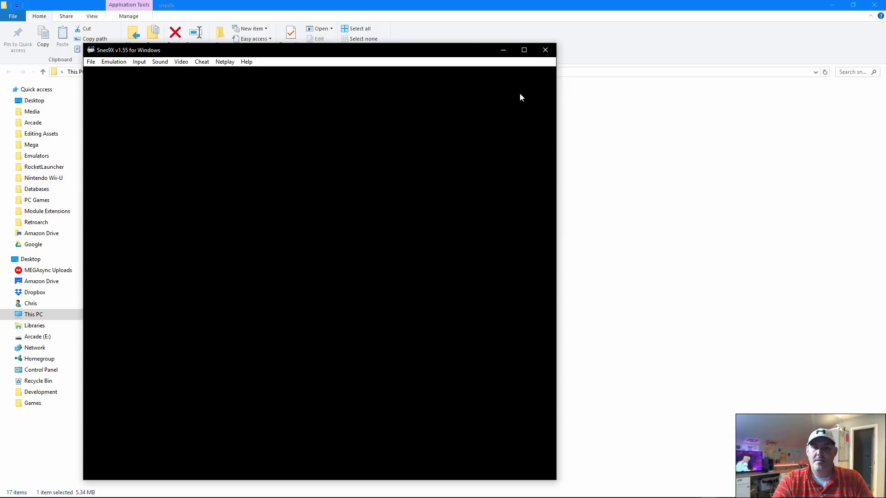
# Step: Close Snes9x and its folder, and set the Super Nintendo's default emulator to RetroArch in RocketLauncherUI
pyautogui.click(545, 50)
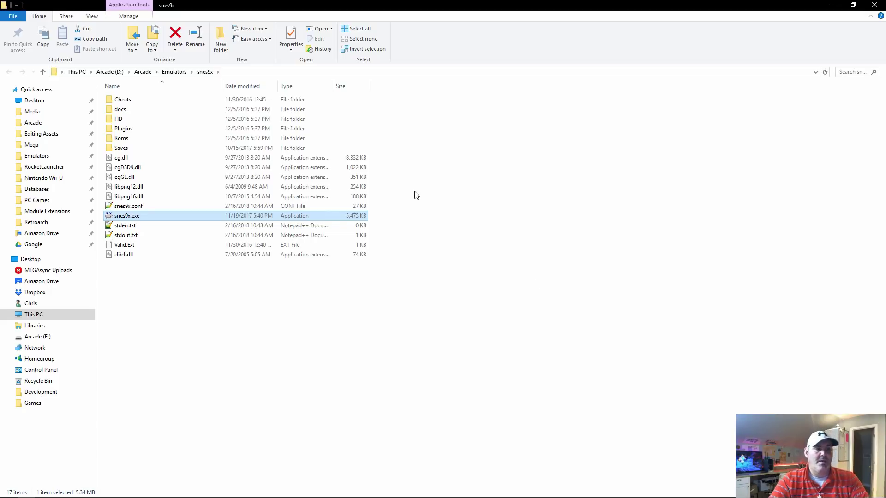
pyautogui.click(874, 5)
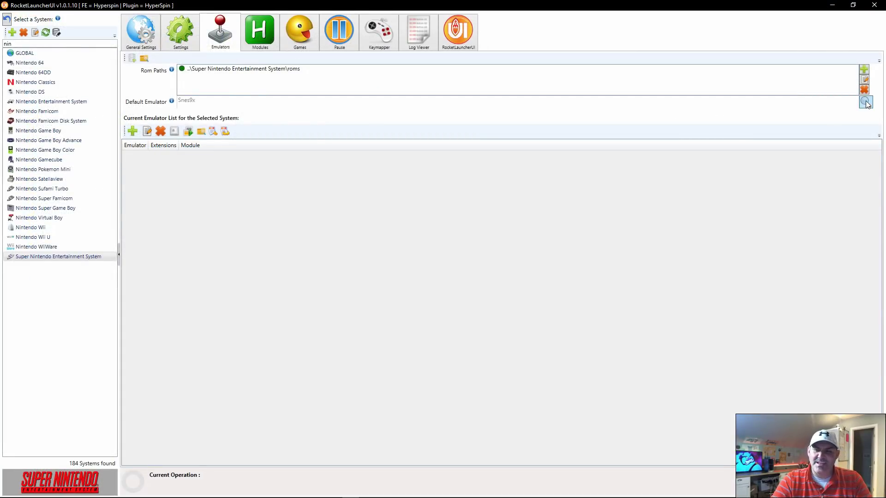
pyautogui.doubleClick(392, 222)
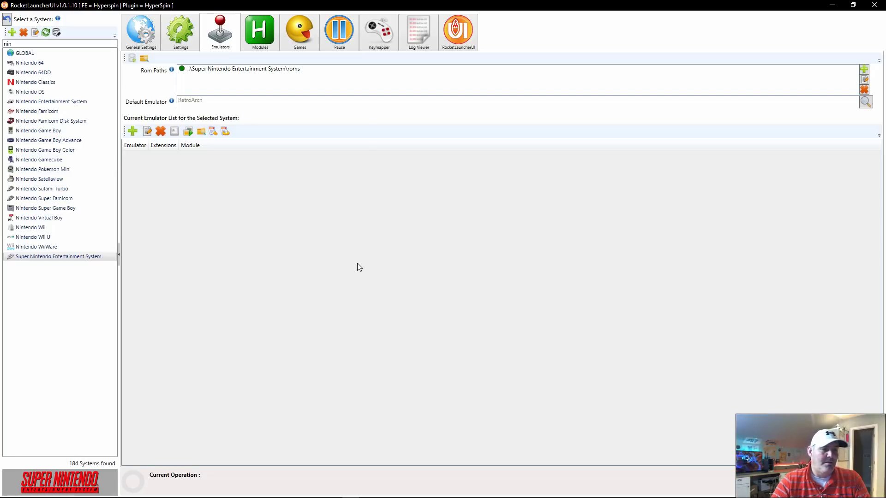
# Step: Clear the "nin" filter from the system list
pyautogui.doubleClick(65, 43)
pyautogui.press('BackSpace')
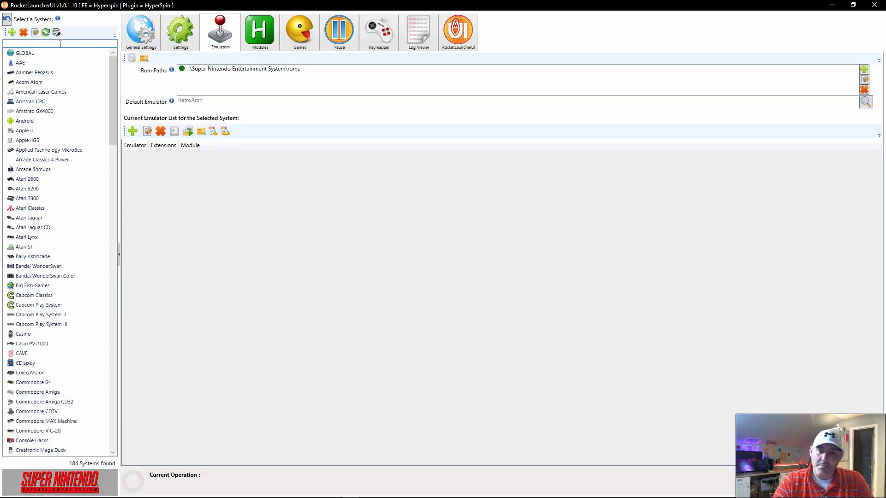
# Step: Filter the system list with "satu", select Sega Saturn and list its games in the system audit
pyautogui.write('satu')
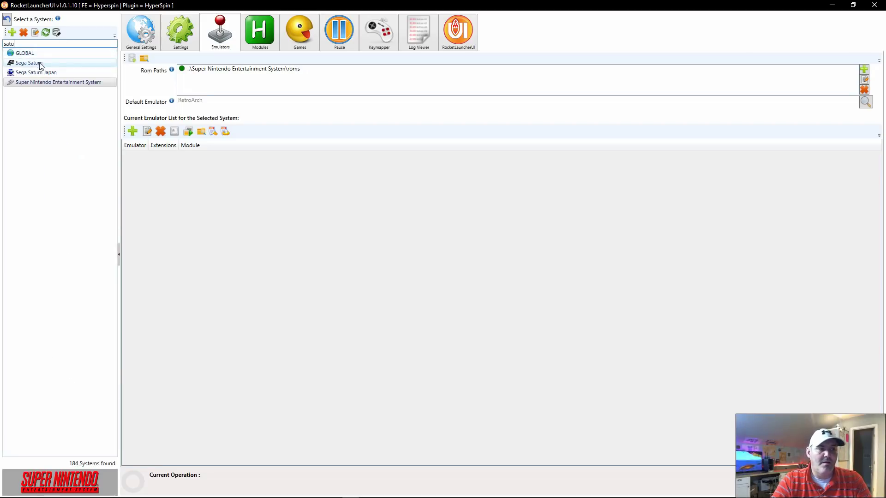
pyautogui.click(41, 65)
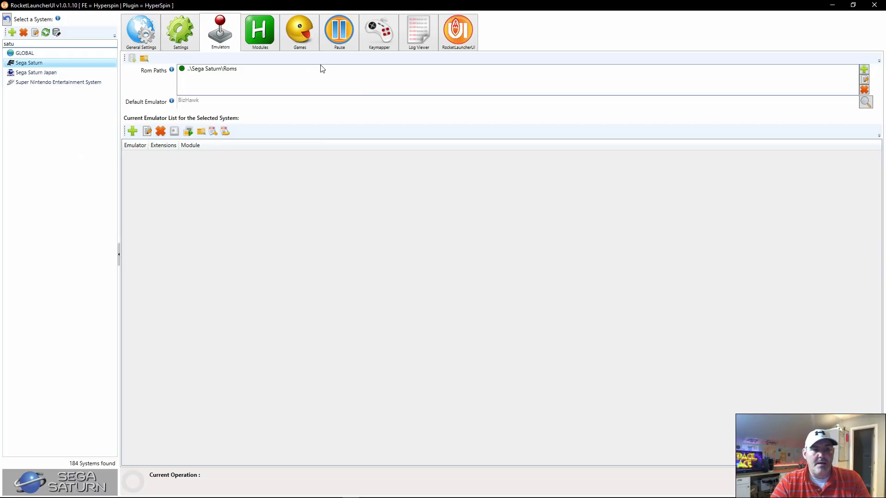
pyautogui.click(298, 42)
pyautogui.click(133, 72)
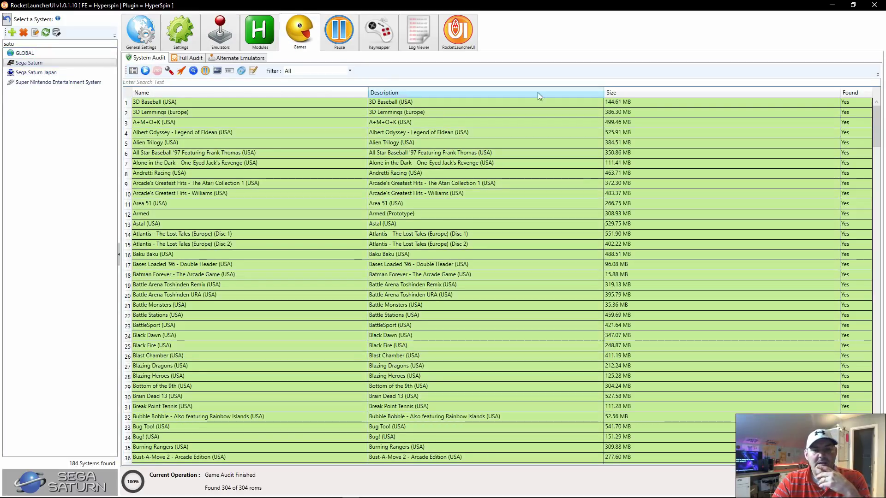
# Step: Sort the Sega Saturn games by size and launch Batman Forever - The Arcade Game (USA)
pyautogui.click(633, 102)
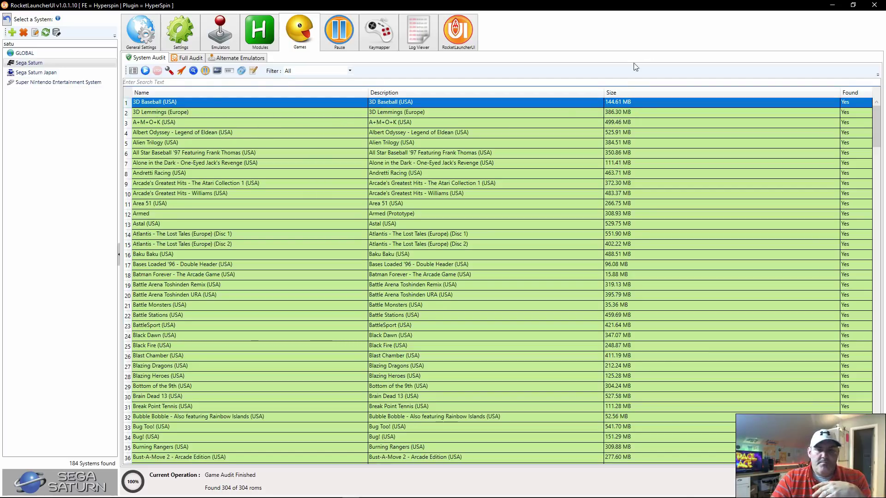
pyautogui.click(642, 91)
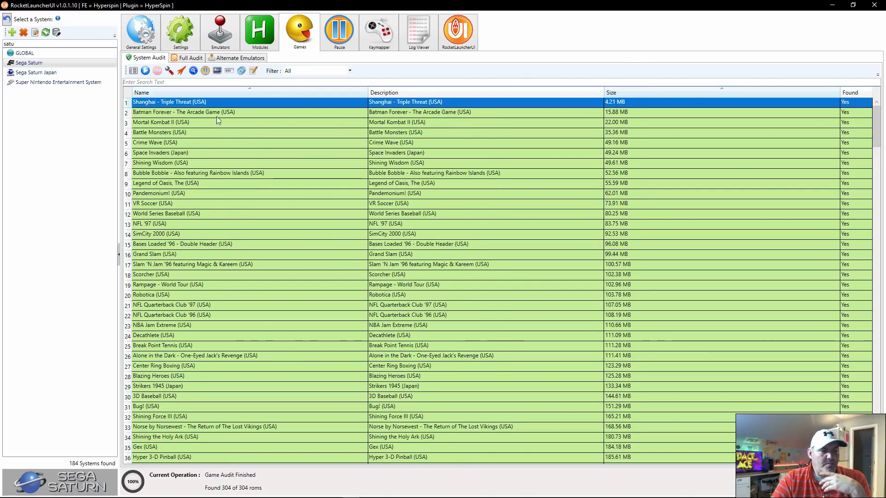
pyautogui.click(194, 112)
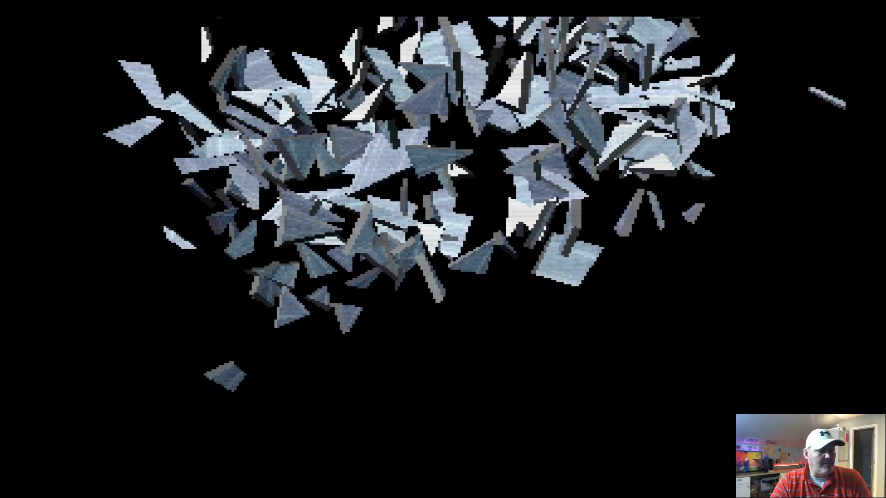
# Step: Open the Saturn controller configuration in the running BizHawk emulator
pyautogui.rightClick(307, 197)
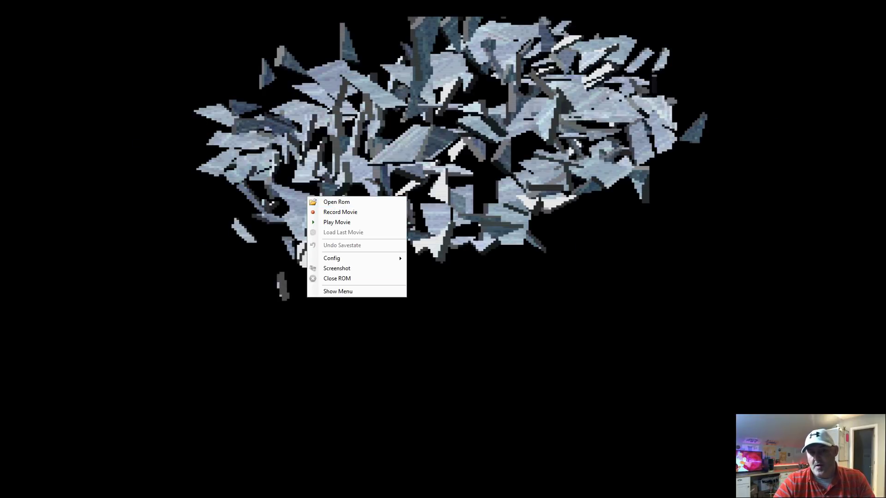
pyautogui.press('Escape')
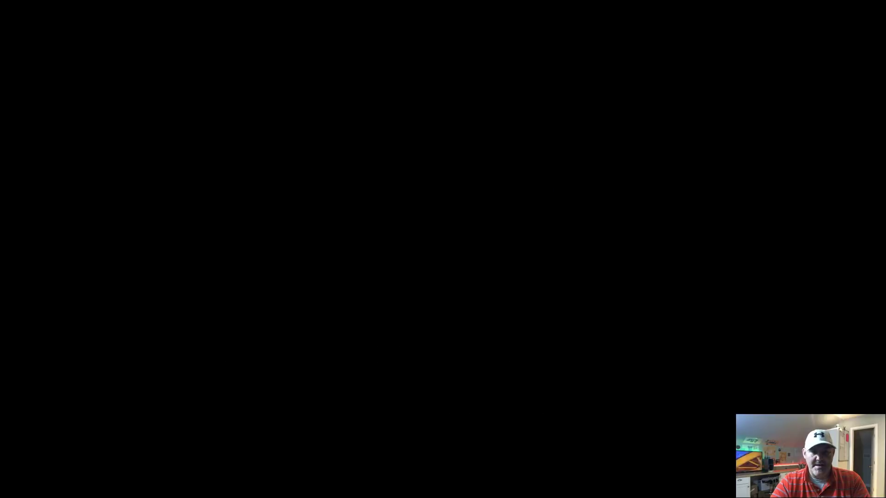
pyautogui.rightClick(380, 186)
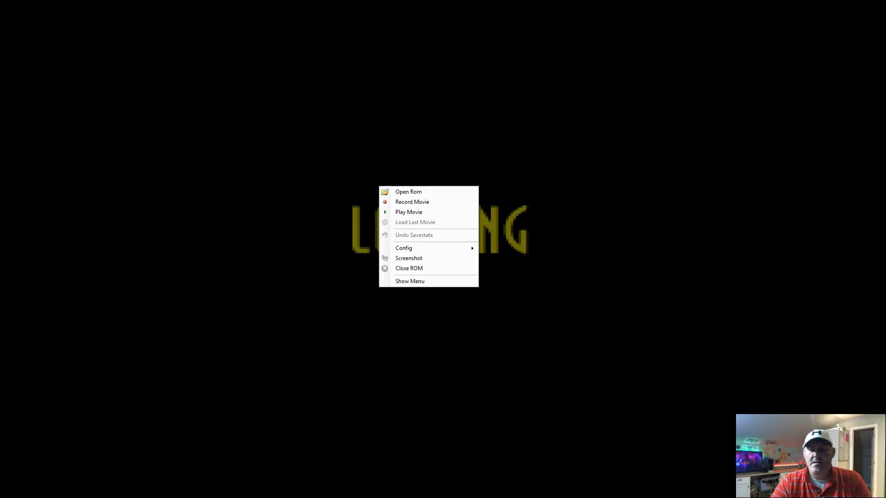
pyautogui.moveTo(431, 251)
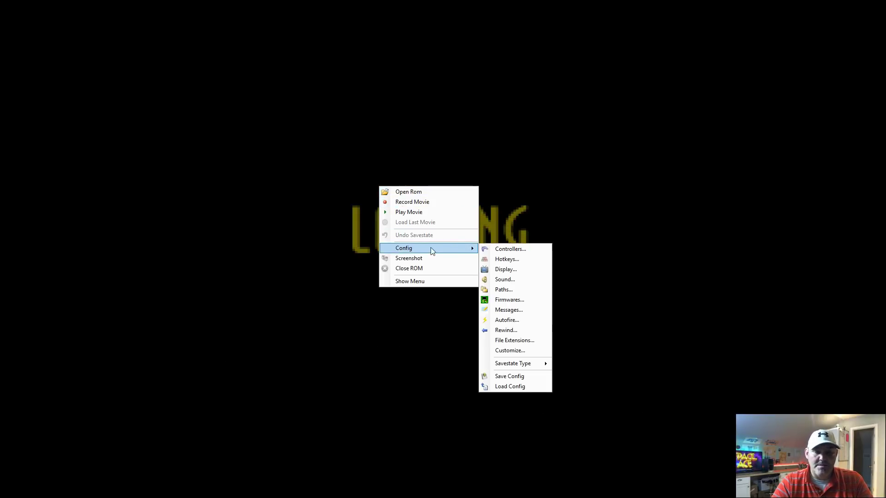
pyautogui.click(516, 249)
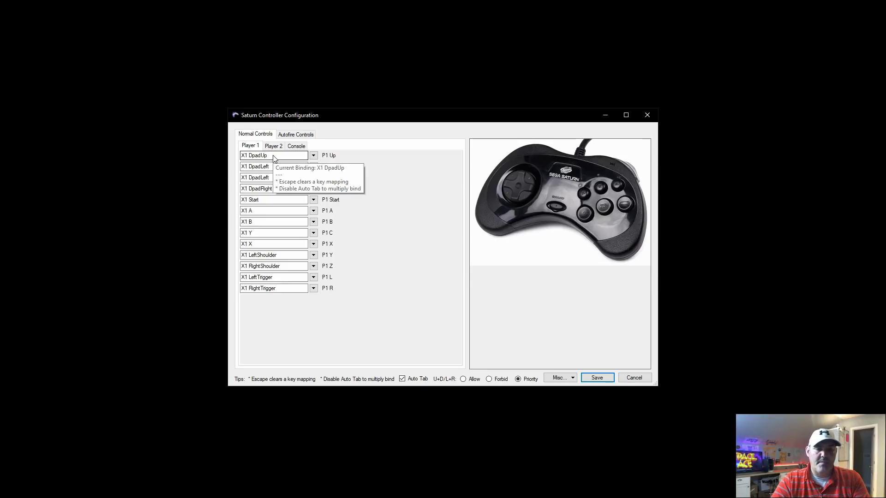
# Step: Map Player 1 to controller X1: D-pad directions, Start, A=A, B=B, C=Y, X=X, Y=LeftShoulder, Z=RightShoulder, L=LeftTrigger, R=RightTrigger
pyautogui.click(273, 156)
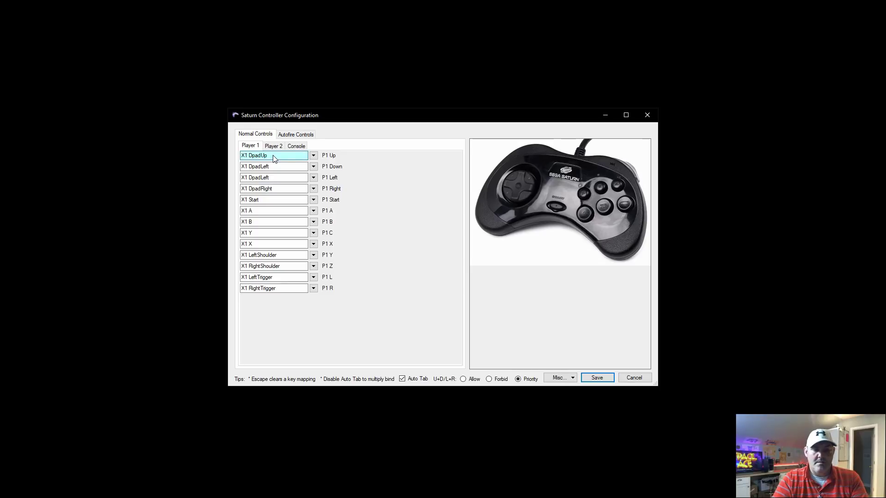
pyautogui.press('Tab')
pyautogui.press('Tab')
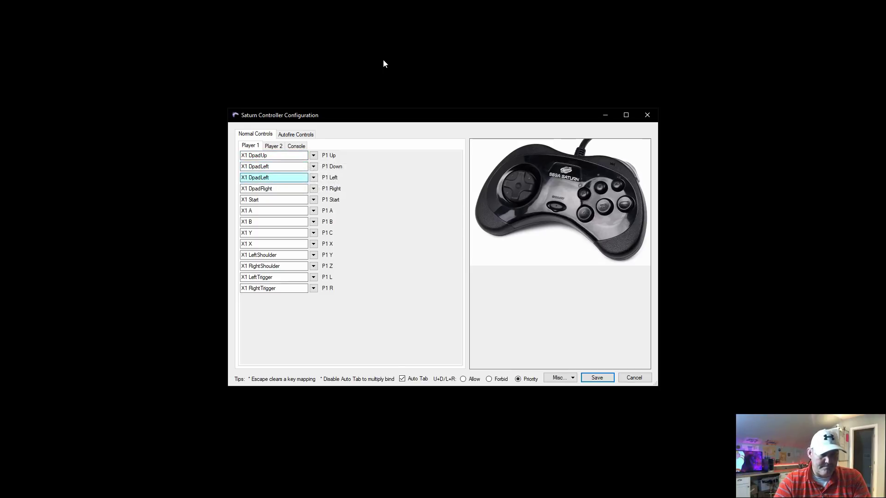
pyautogui.click(279, 155)
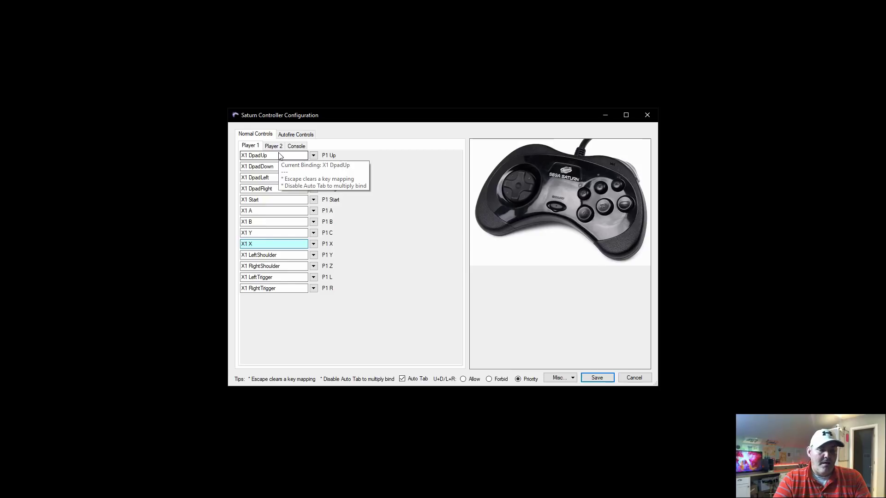
pyautogui.press('Tab')
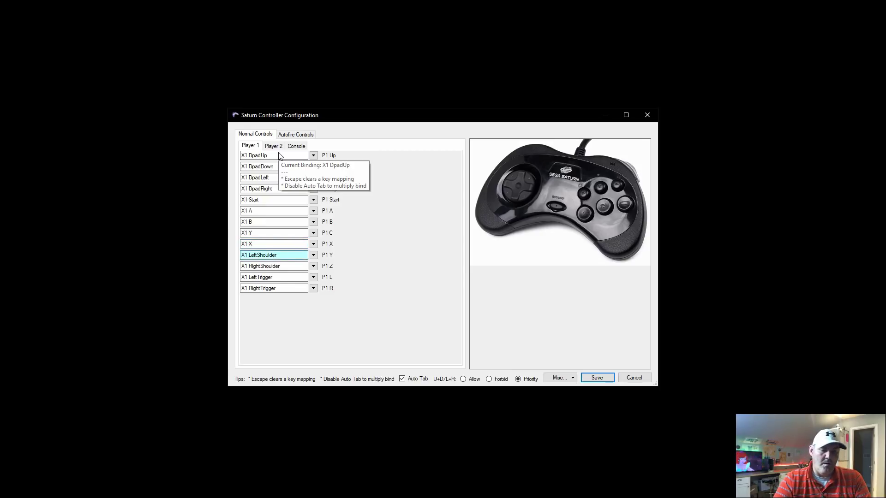
pyautogui.press('Tab')
pyautogui.press('Tab')
pyautogui.press('Tab')
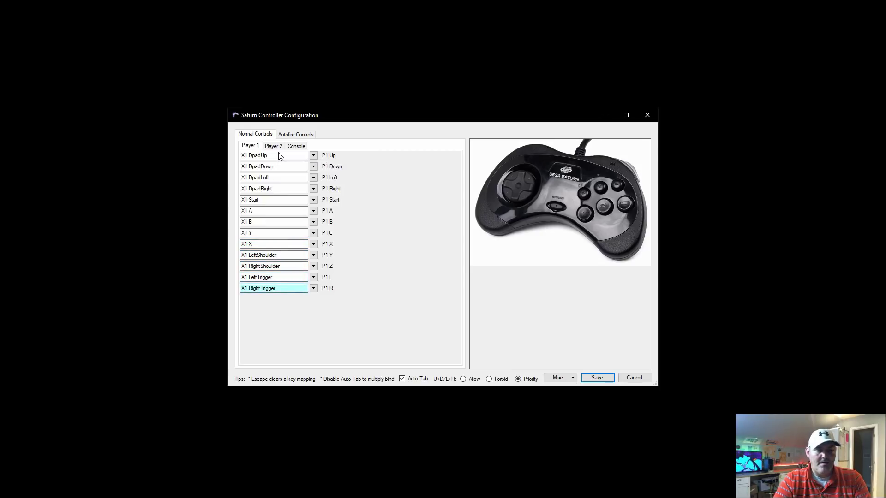
pyautogui.press('Tab')
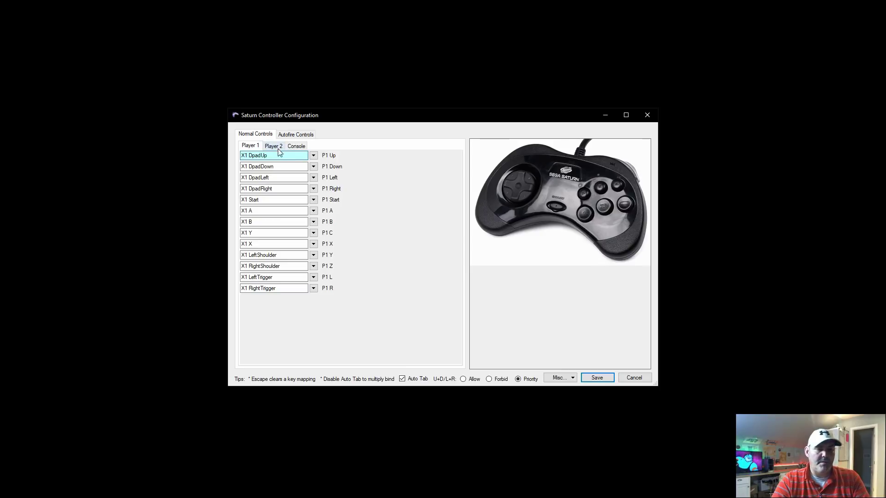
# Step: Map Player 2 to controller X2: D-pad directions, Start, A=A, B=B, C=Y, X=X, Y=LeftShoulder, Z=RightShoulder, and save the configuration
pyautogui.click(276, 147)
pyautogui.click(271, 156)
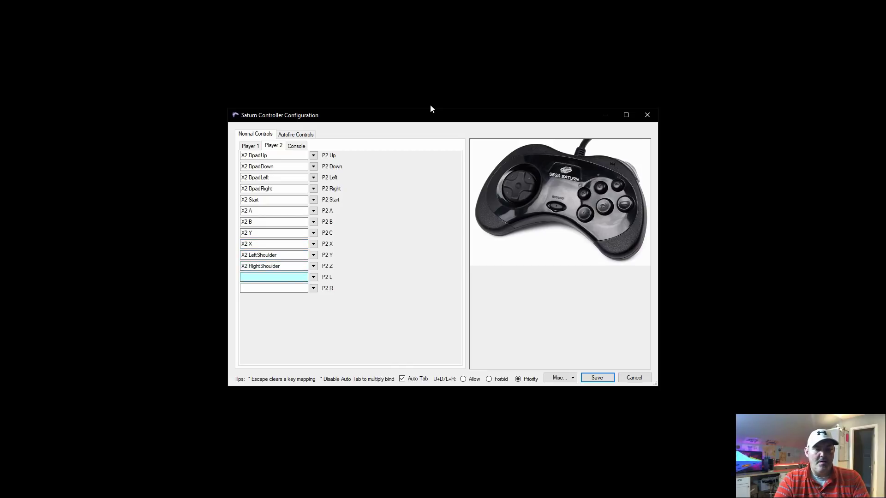
pyautogui.click(597, 378)
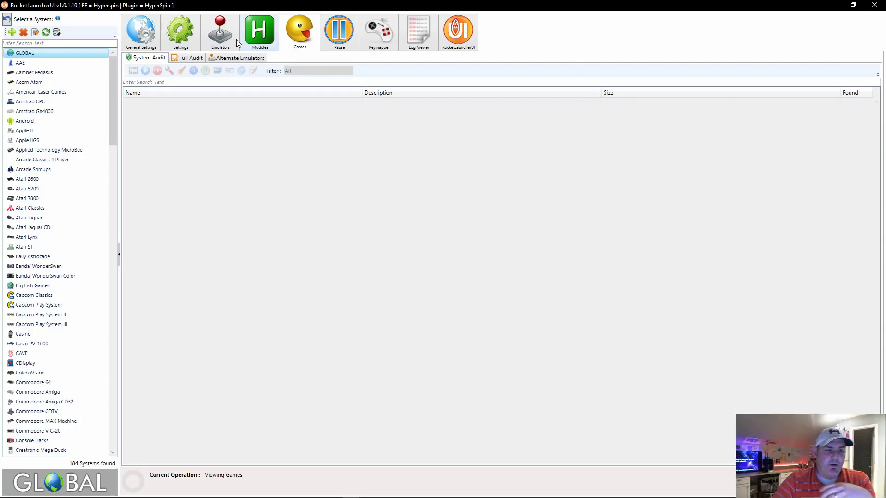
# Step: Examine the global third-party keymapper paths and AAE's emulator, keymapper profile and mapping settings in RocketLauncherUI
pyautogui.click(131, 40)
pyautogui.click(235, 59)
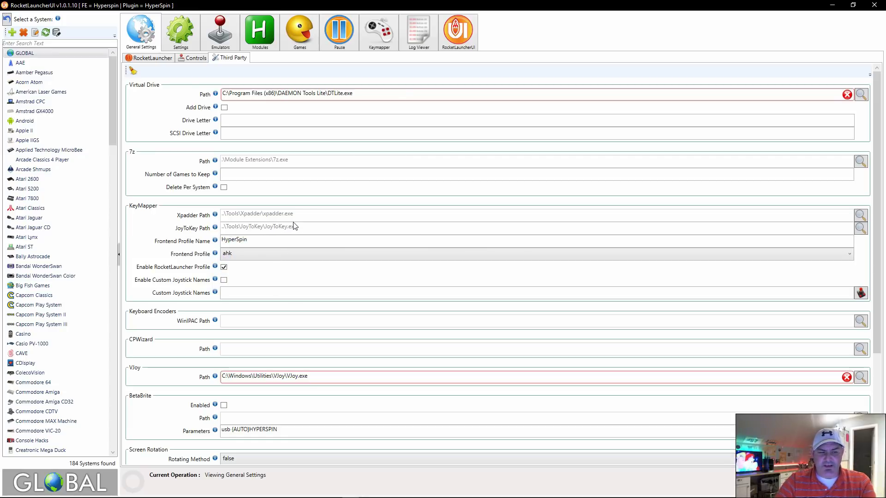
pyautogui.click(20, 63)
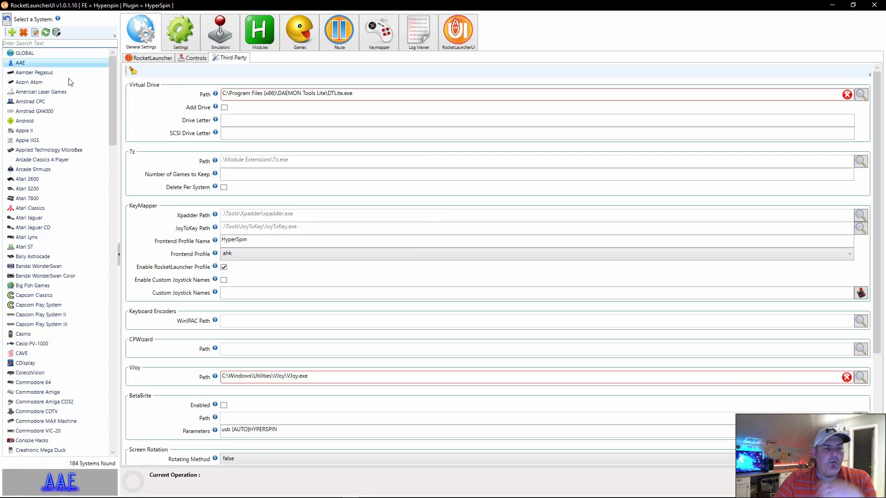
pyautogui.click(152, 61)
pyautogui.click(217, 36)
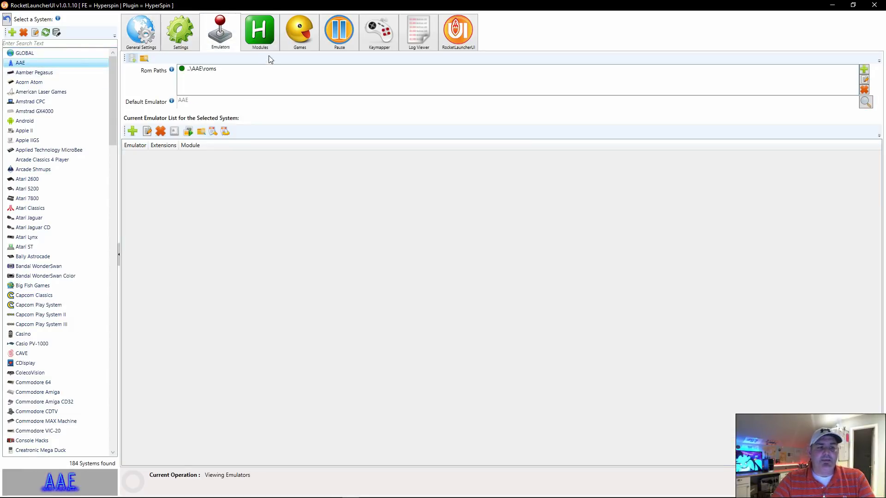
pyautogui.click(376, 31)
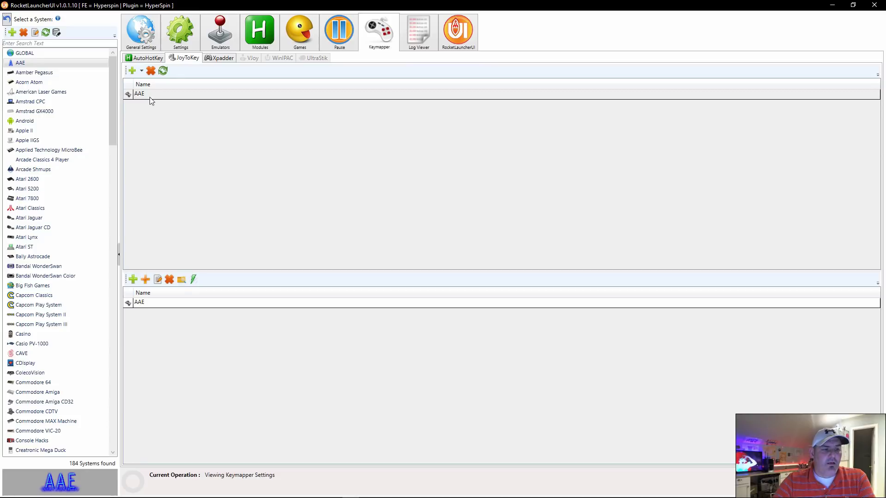
pyautogui.click(181, 49)
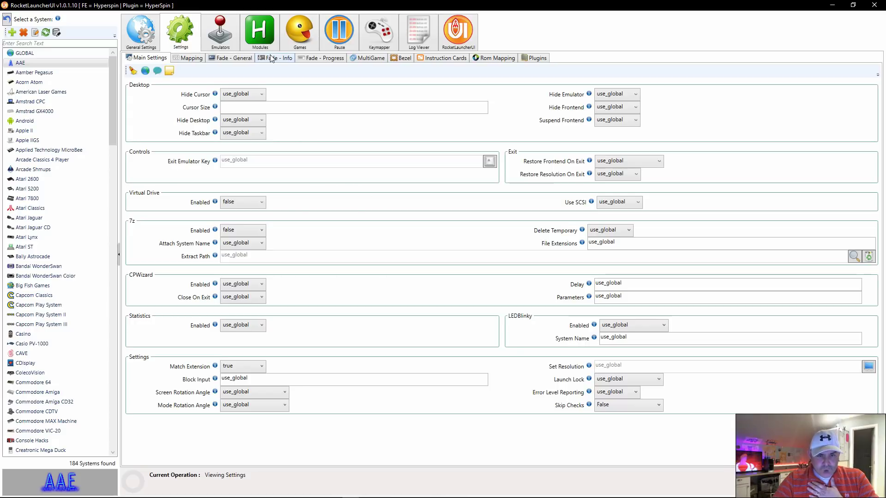
pyautogui.click(189, 59)
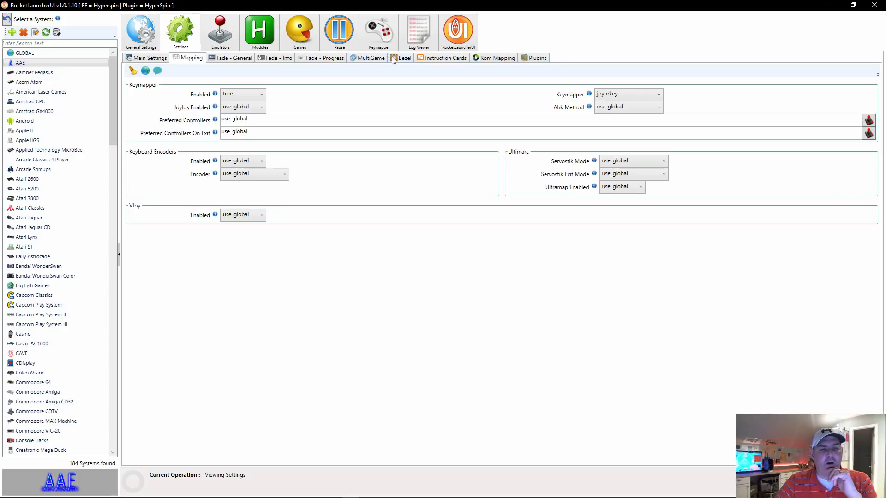
# Step: Delete all existing JoyToKey profiles for the AAE system
pyautogui.click(379, 39)
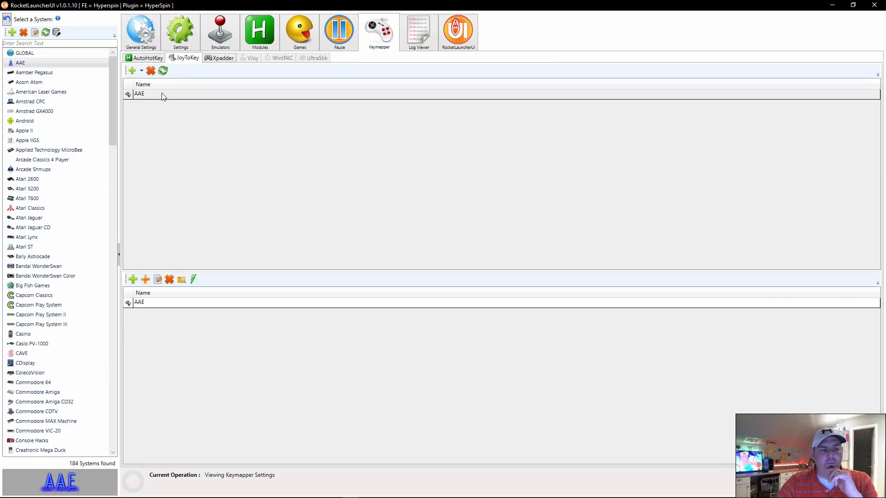
pyautogui.click(157, 93)
pyautogui.click(151, 70)
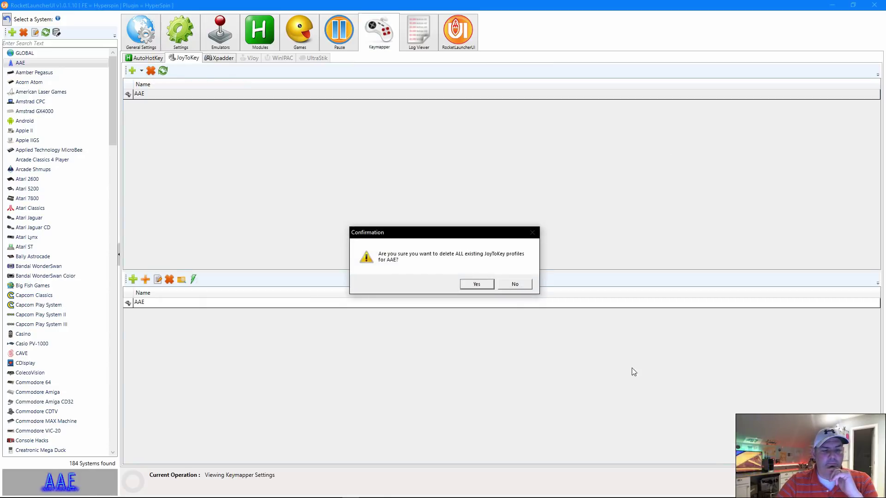
pyautogui.click(485, 283)
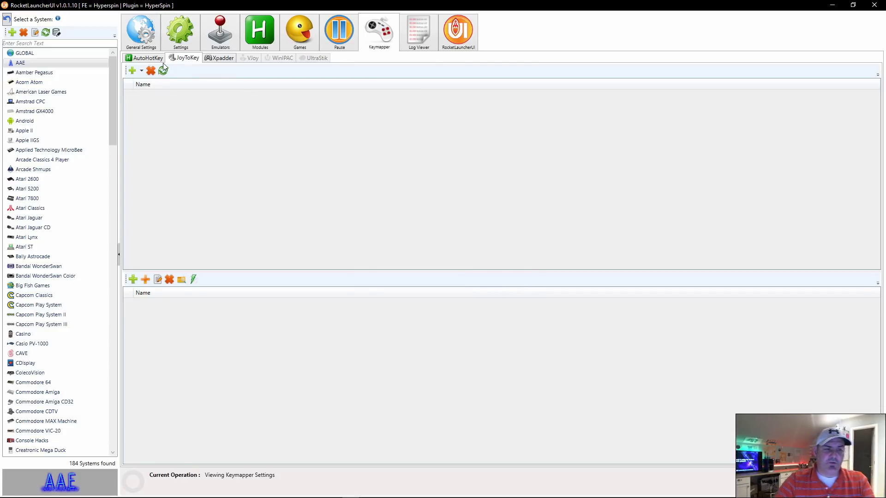
# Step: Add a new JoyToKey system profile for AAE and move its JoyToKey editor window into clear view
pyautogui.click(141, 71)
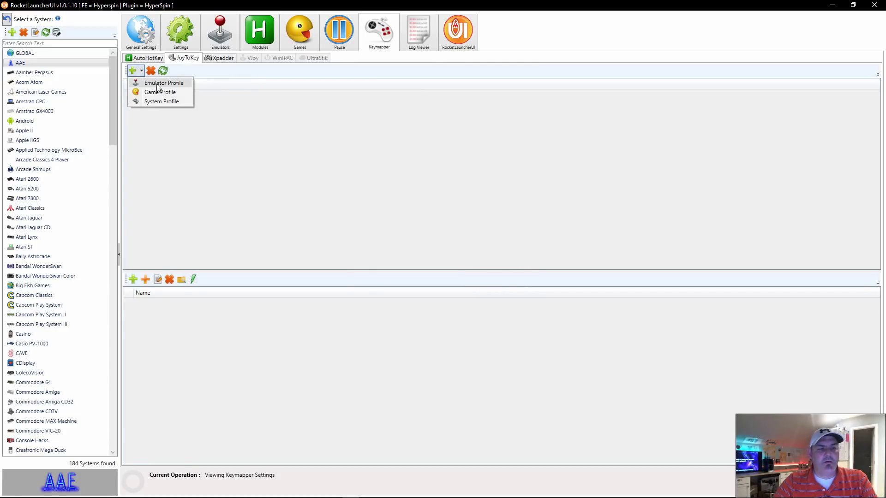
pyautogui.click(166, 101)
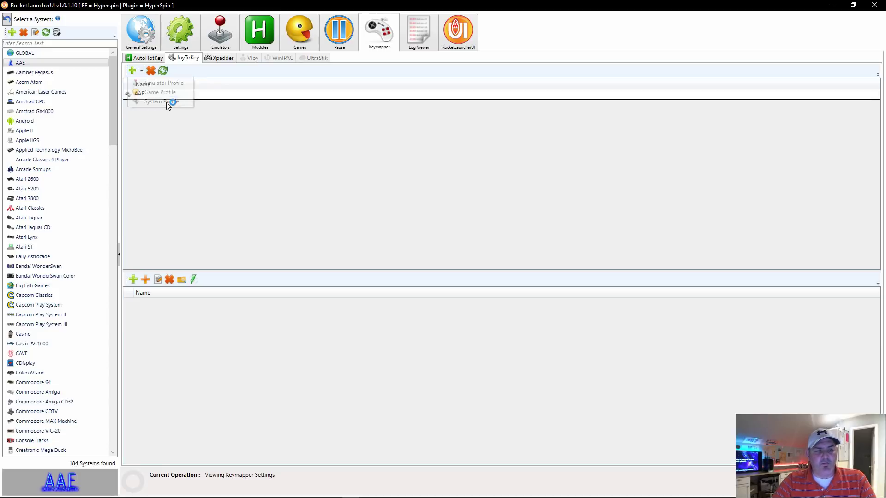
pyautogui.moveTo(231, 159); pyautogui.dragTo(307, 126)
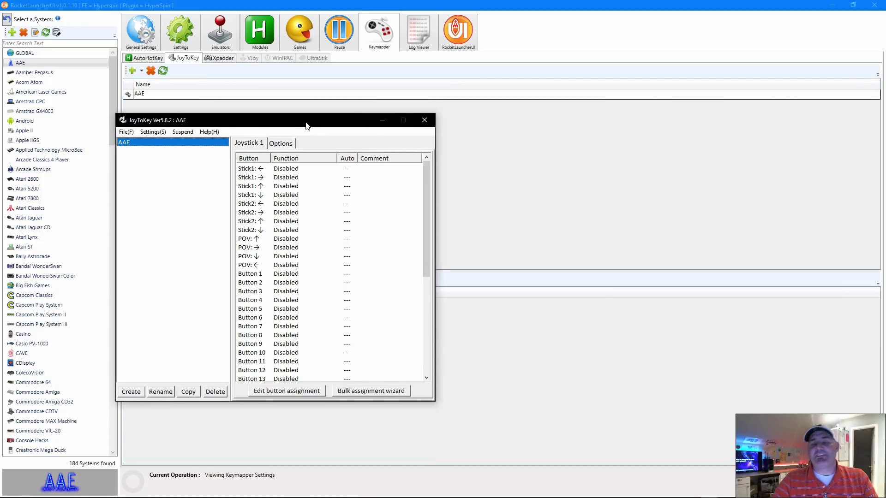